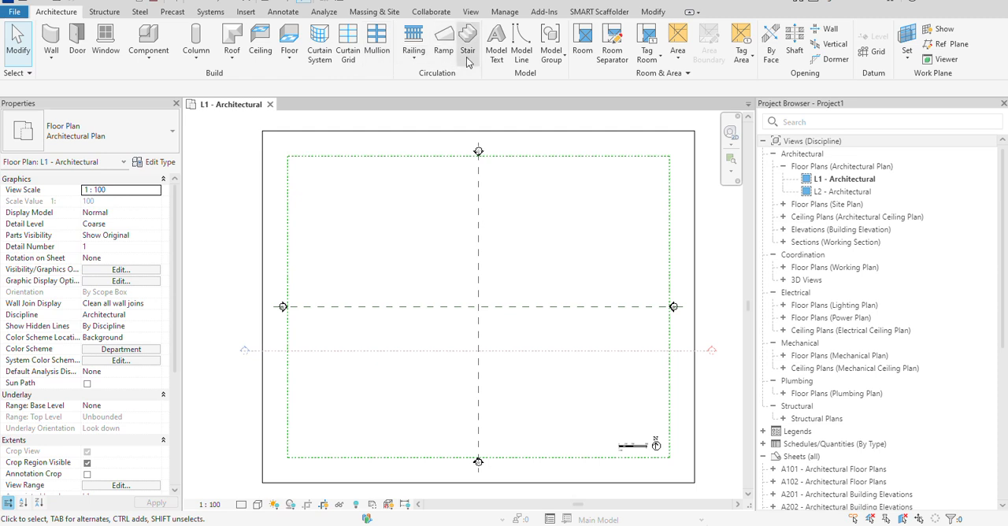
Start a metal plate stringer stair from L1 to L2 and draw its first straight run about 3850 mm long.
left_click(467, 46)
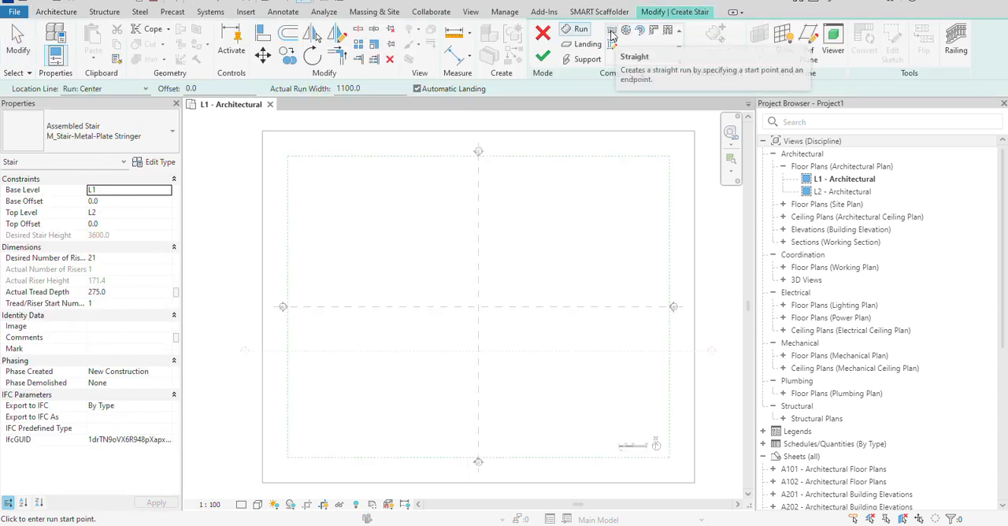
left_click(321, 271)
scroll(321, 237, "up", 2)
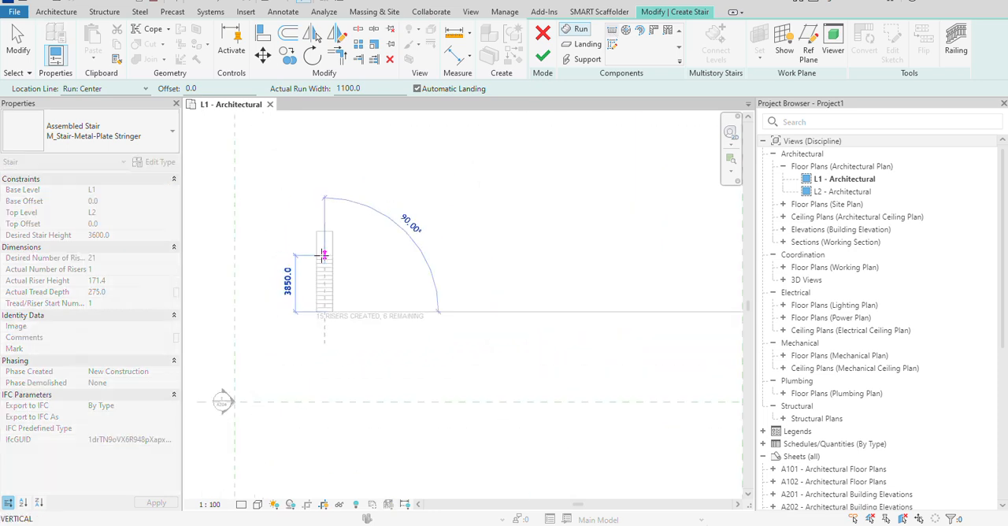
left_click(324, 254)
scroll(360, 256, "up", 2)
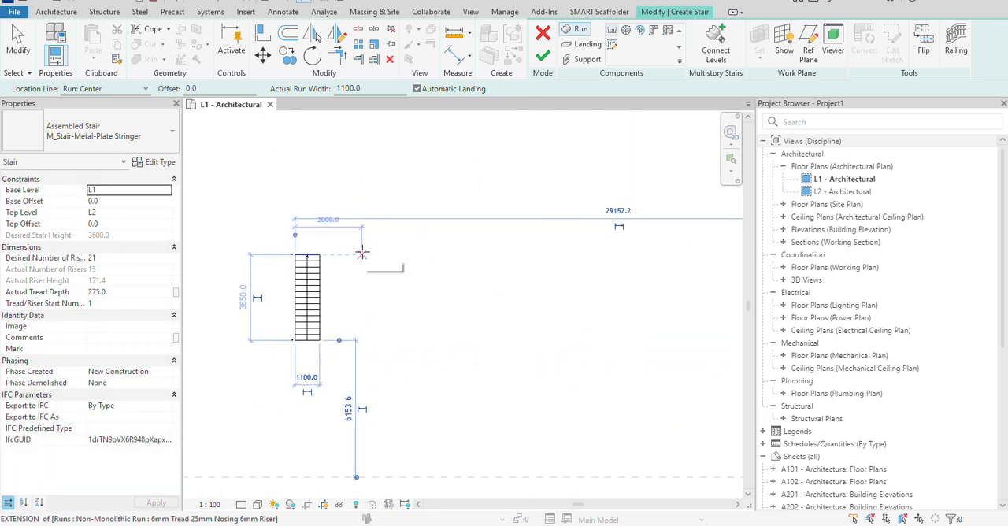
Add a parallel return run with the remaining 6 risers to form a U-shaped stair, and finish the stair.
left_click(361, 286)
right_click(434, 230)
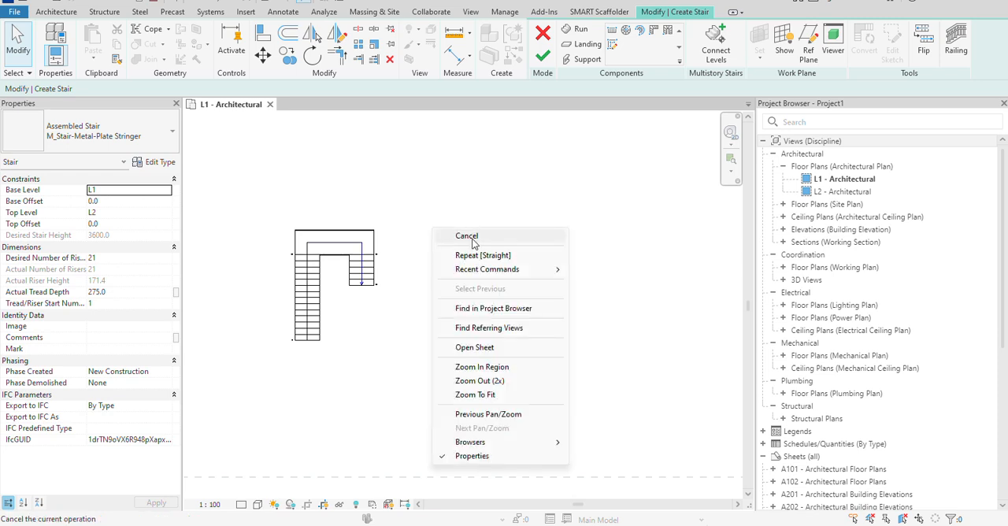
left_click(467, 237)
scroll(335, 300, "up", 2)
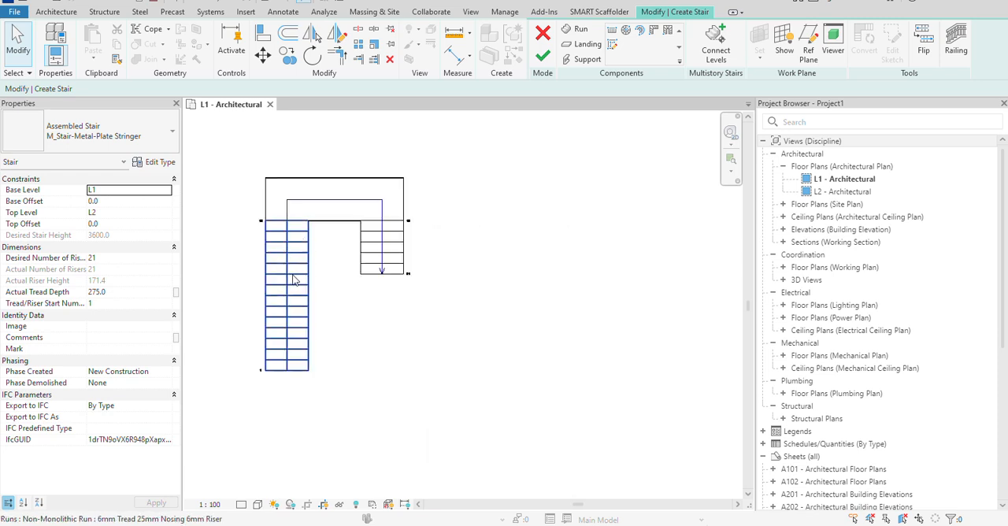
middle_click_drag(334, 238, 327, 266)
scroll(352, 218, "down", 1)
left_click(542, 55)
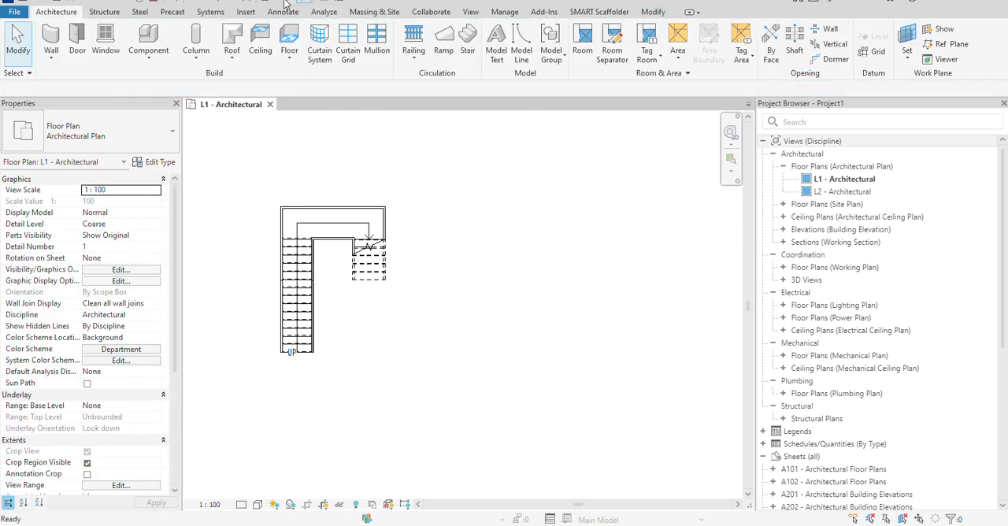
Cut a vertical building section through the longer run of the U-shaped stair and open the section view.
left_click(292, 3)
left_click(294, 152)
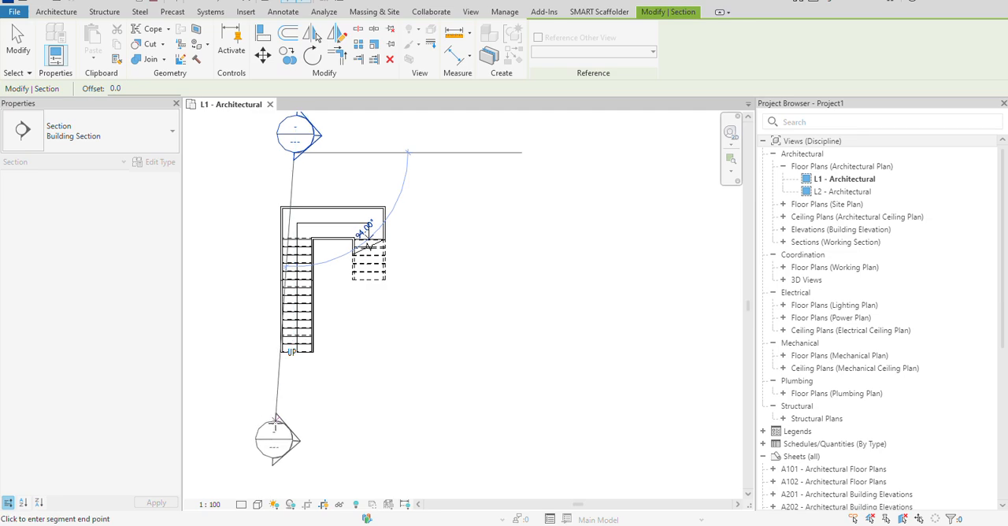
left_click(294, 439)
right_click(294, 386)
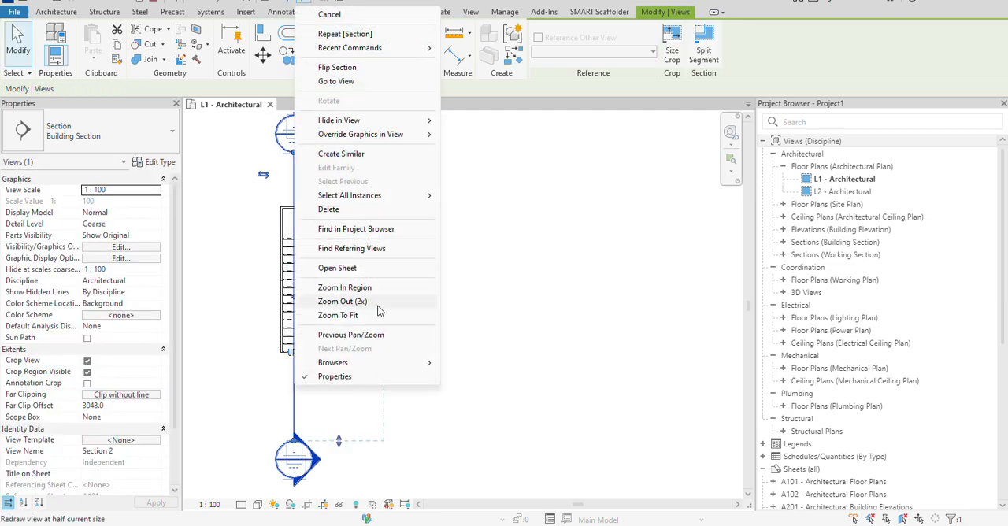
left_click(336, 82)
scroll(473, 375, "up", 4)
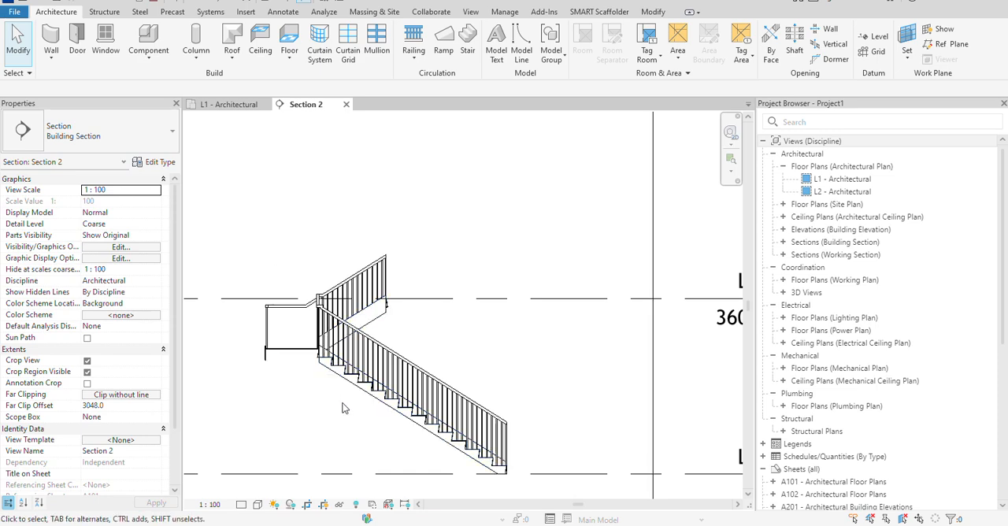
left_click(373, 398)
left_click(438, 227)
On the L1 - Architectural plan, sketch a full-step spiral stair run of about 1500 mm radius beside the U-shaped stair.
double_click(856, 182)
scroll(551, 196, "down", 2)
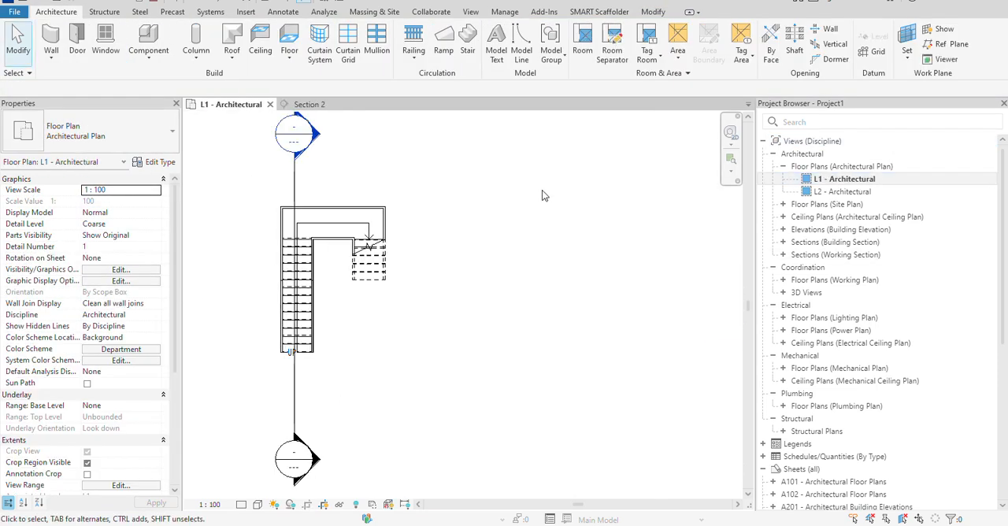
middle_click_drag(538, 207, 398, 233)
left_click(466, 48)
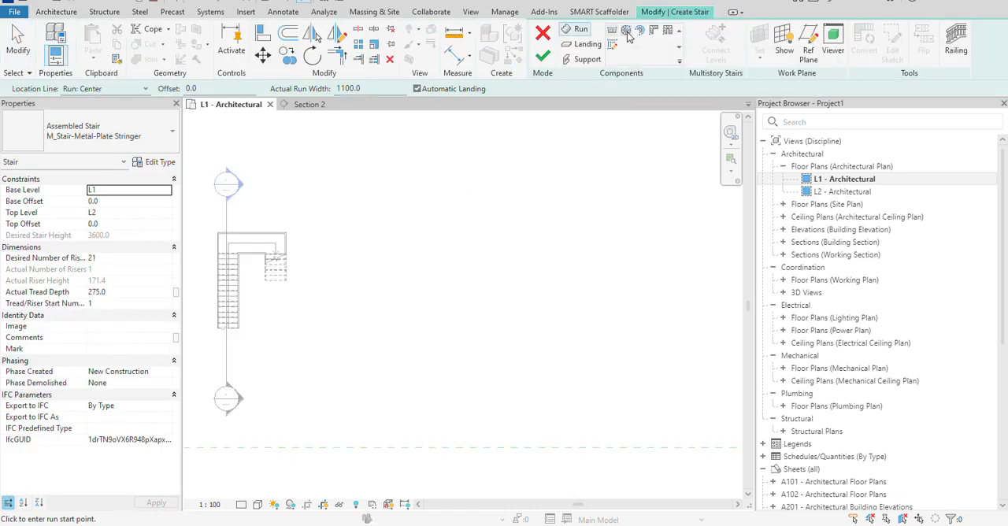
left_click(628, 35)
left_click(492, 274)
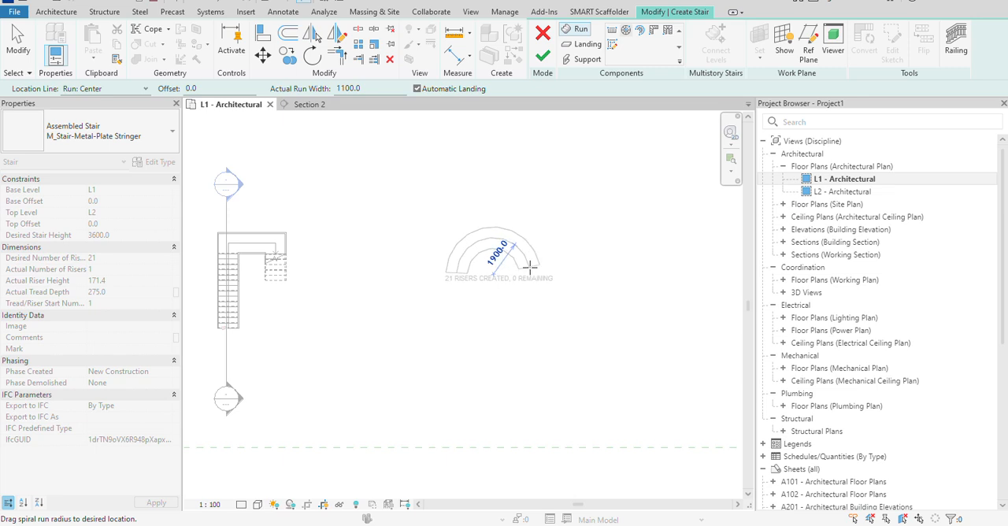
left_click(485, 300)
scroll(486, 300, "up", 3)
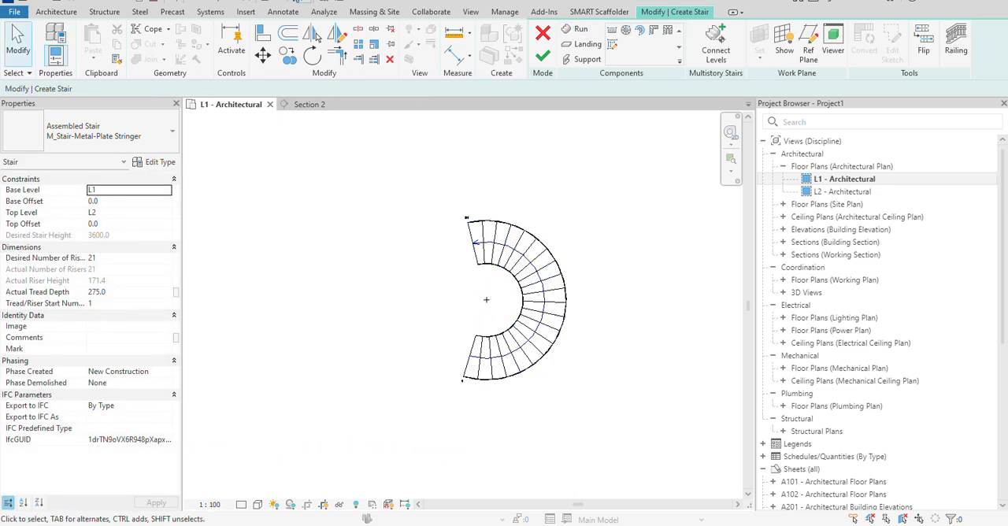
Inspect the spiral run in the default 3D view and finish the stair.
left_click(266, 4)
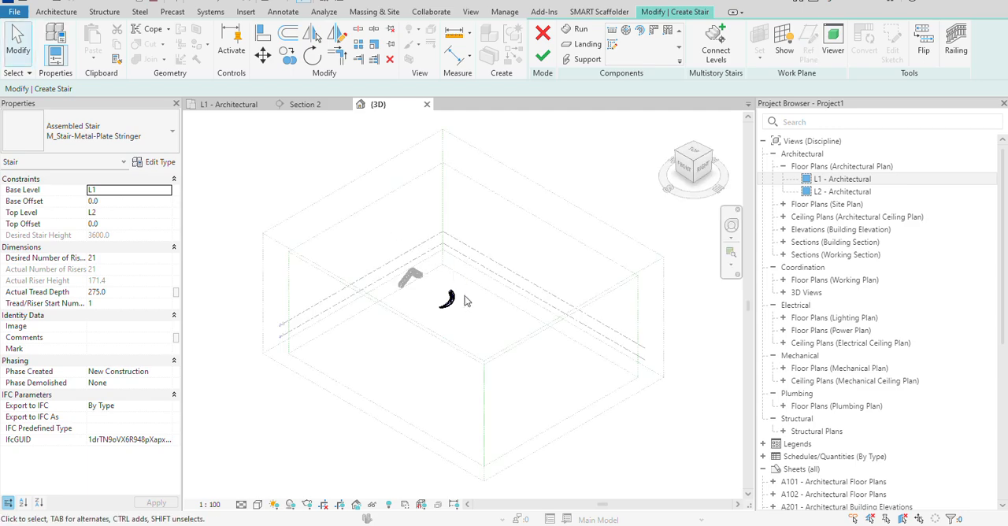
scroll(452, 317, "up", 5)
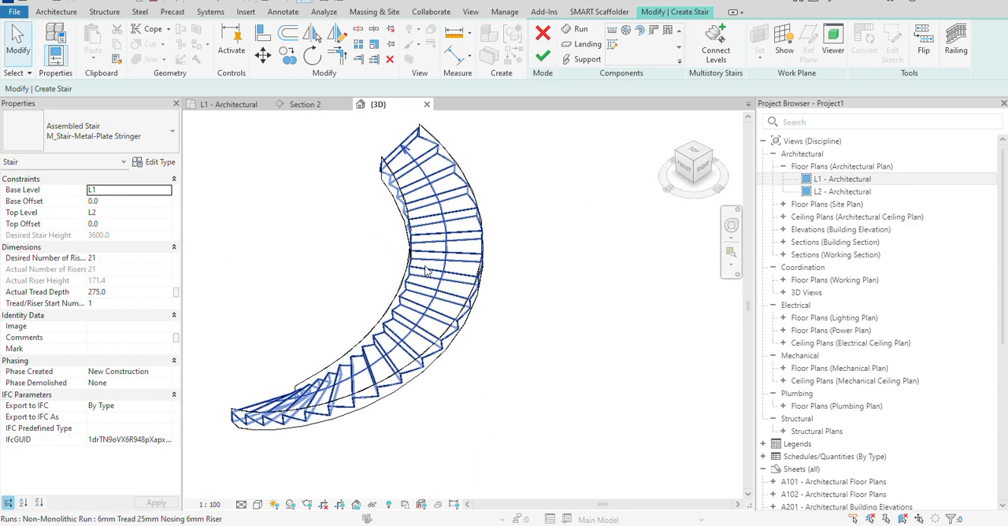
left_click(448, 276)
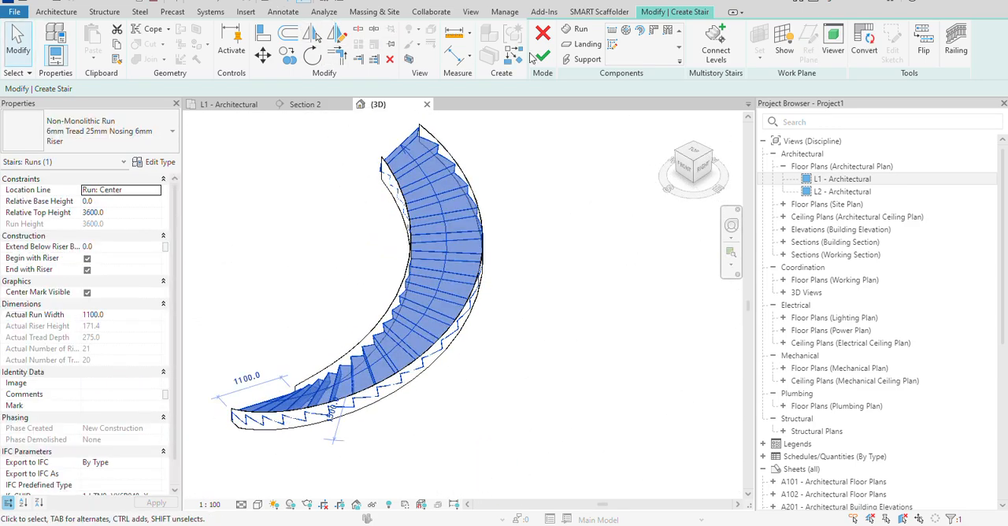
left_click(543, 62)
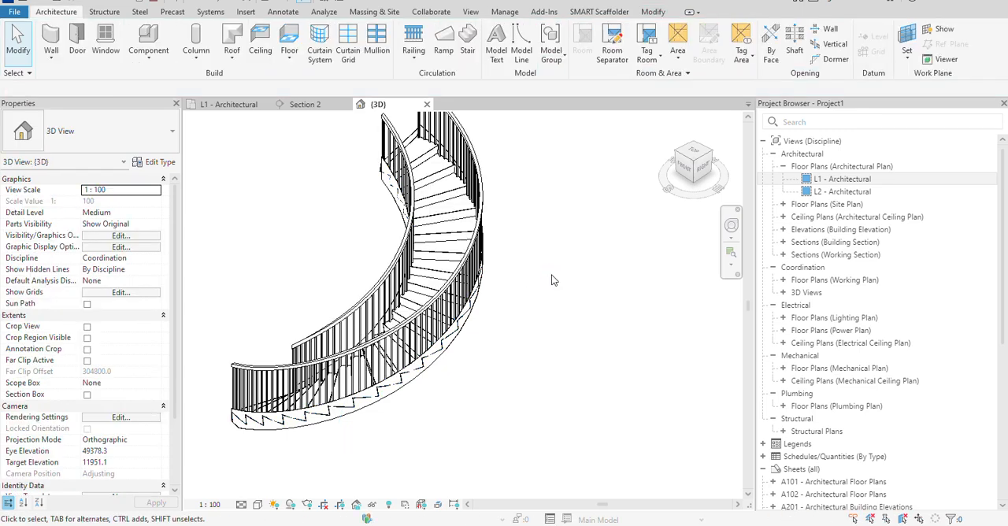
Delete both railings of the spiral stair.
left_click(477, 165)
key("Delete")
left_click(410, 180)
key("Delete")
Change the spiral stair's type to the cast-in-place M_Monolithic Stair.
left_click(436, 182)
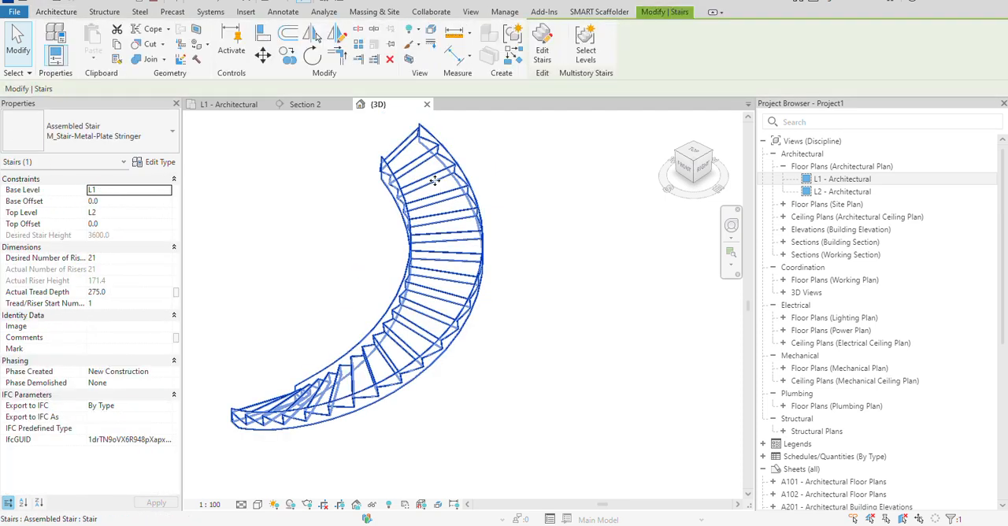
left_click(116, 142)
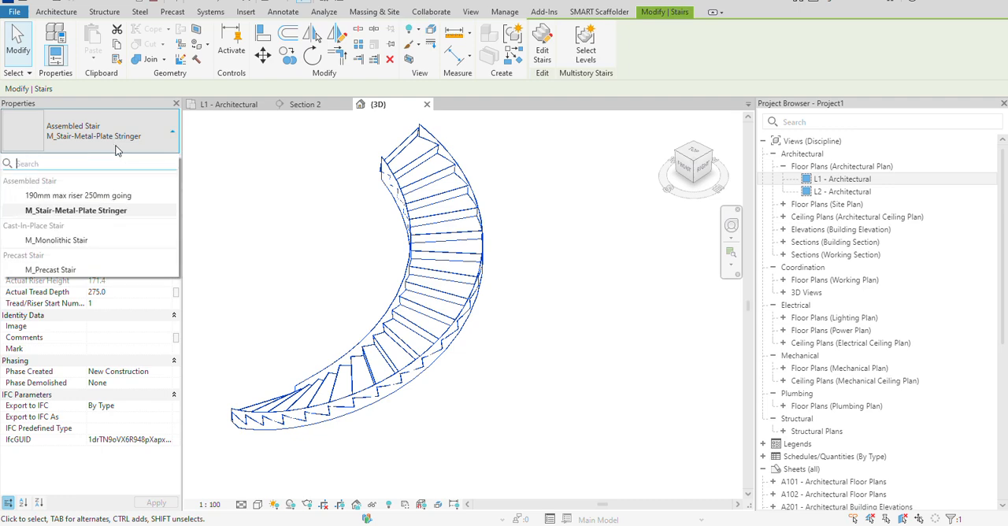
left_click(55, 241)
left_click(515, 340)
scroll(417, 305, "up", 3)
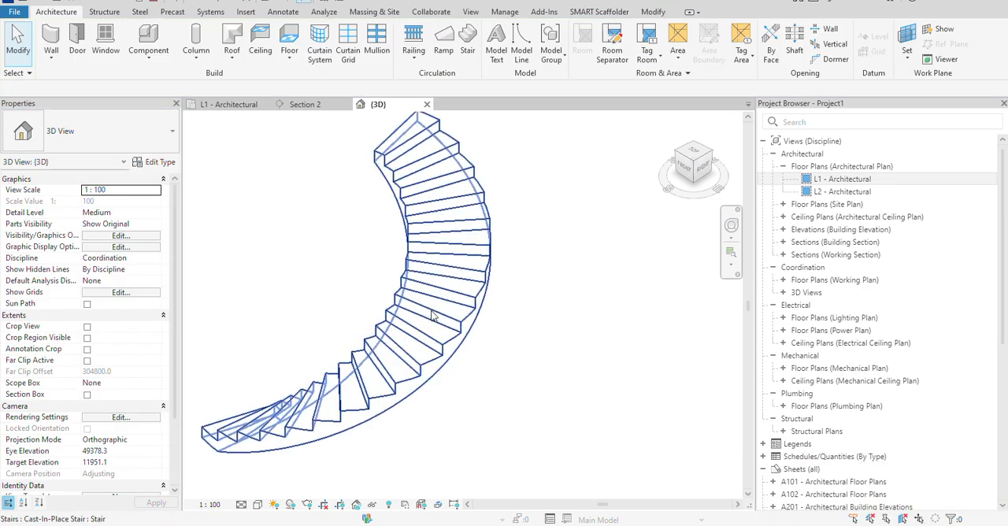
Switch the 3D view to a visual style that shows the spiral stair with filled surfaces.
left_click(260, 505)
left_click(279, 490)
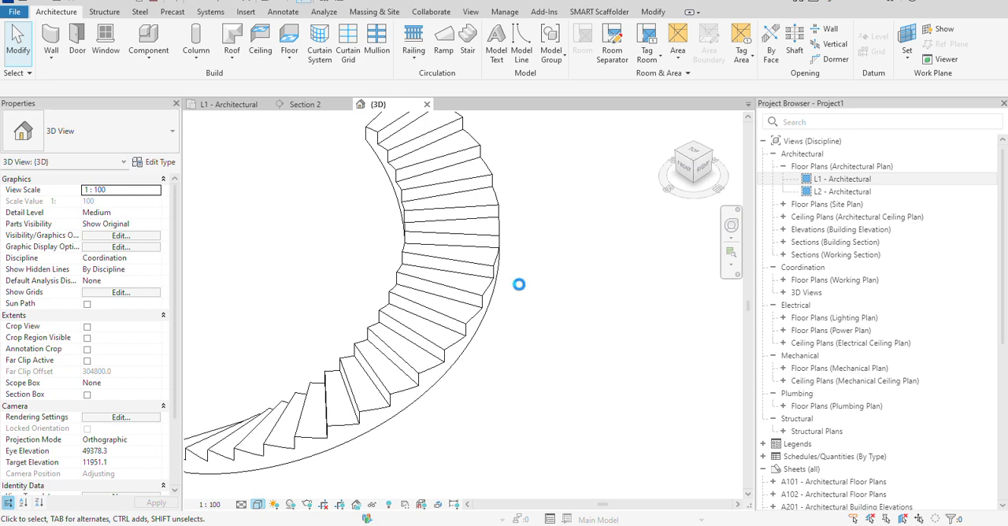
scroll(361, 381, "down", 4)
middle_click_drag(361, 381, 474, 373)
scroll(476, 373, "up", 1)
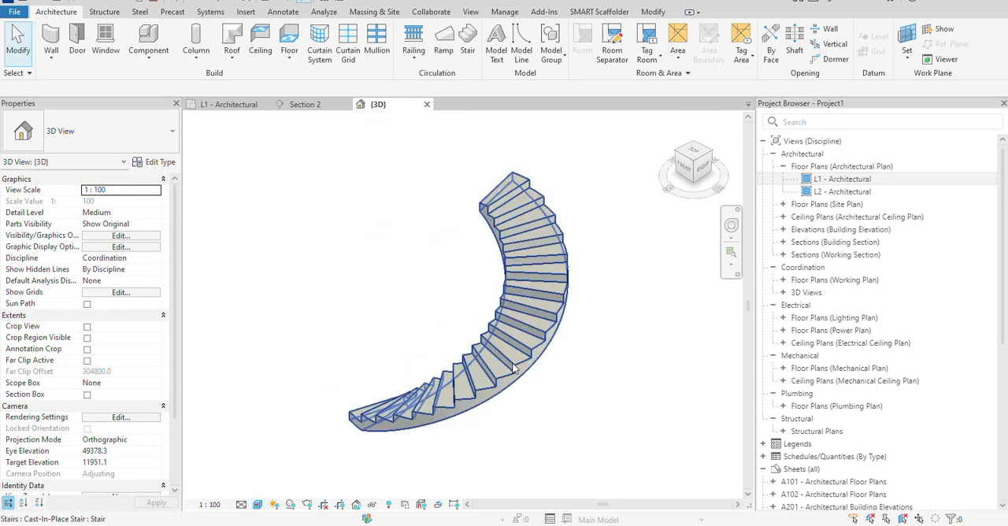
Review the construction, material, tread and riser parameters of the M_Monolithic Run type used by the spiral stair.
left_click(513, 369)
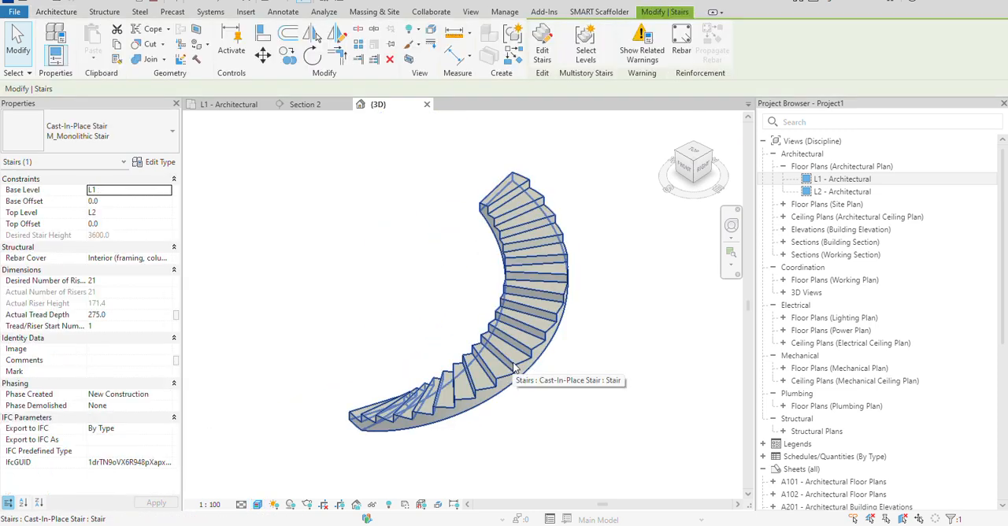
left_click(160, 162)
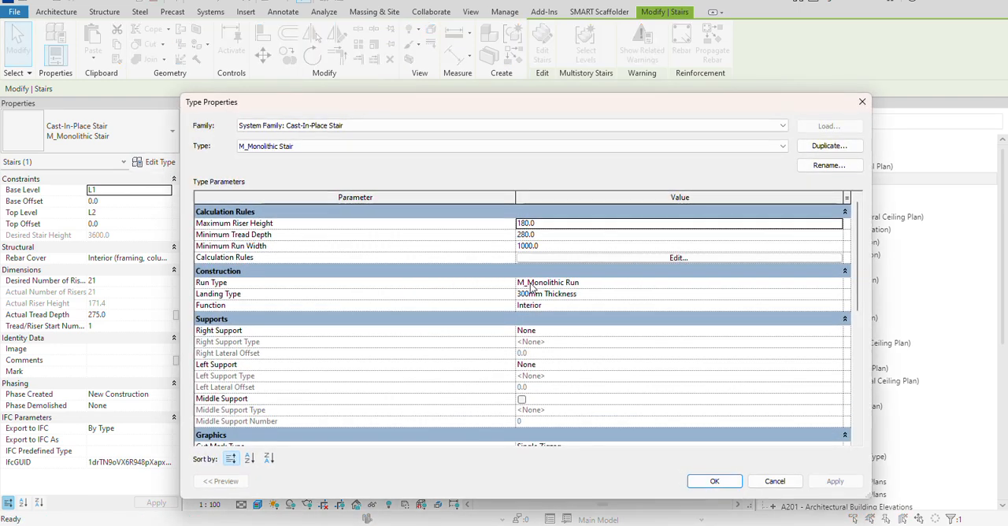
left_click(835, 282)
left_click(838, 282)
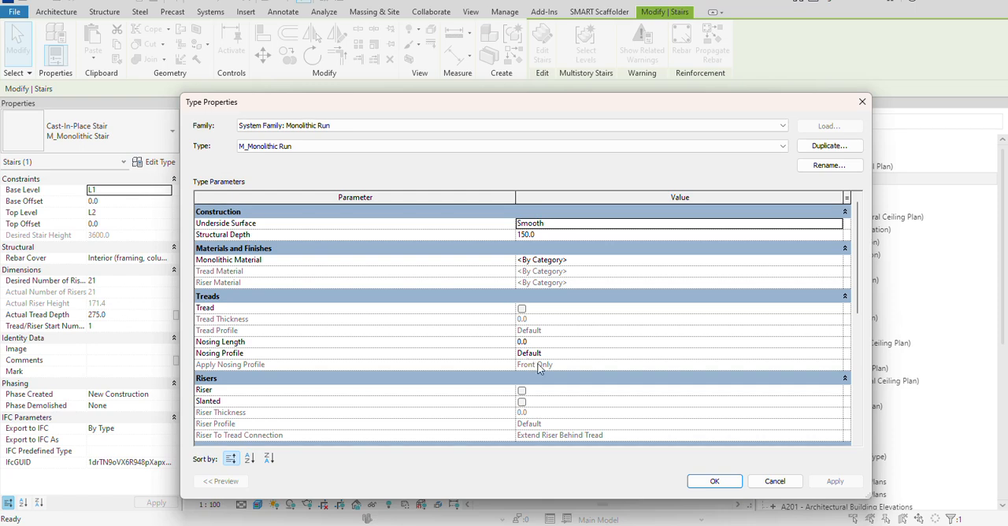
scroll(396, 369, "down", 3)
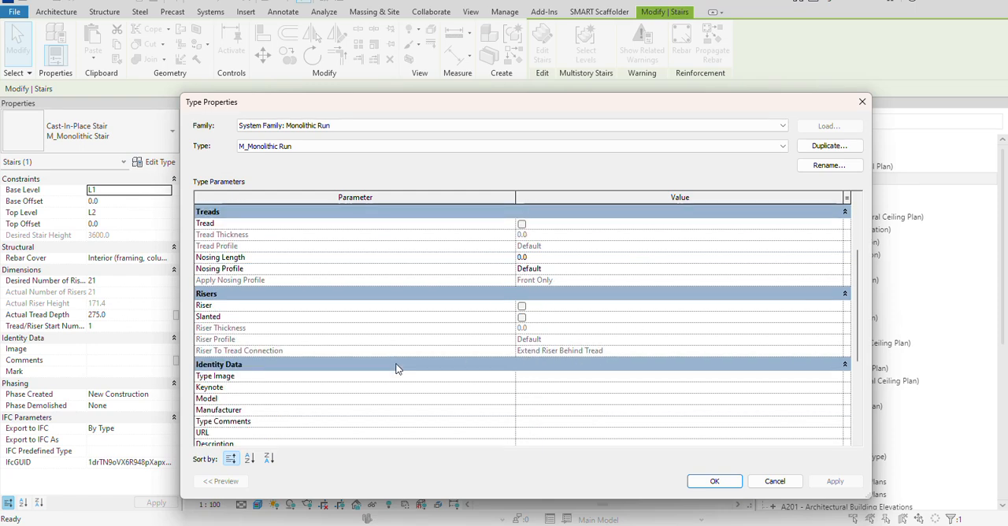
scroll(423, 338, "up", 3)
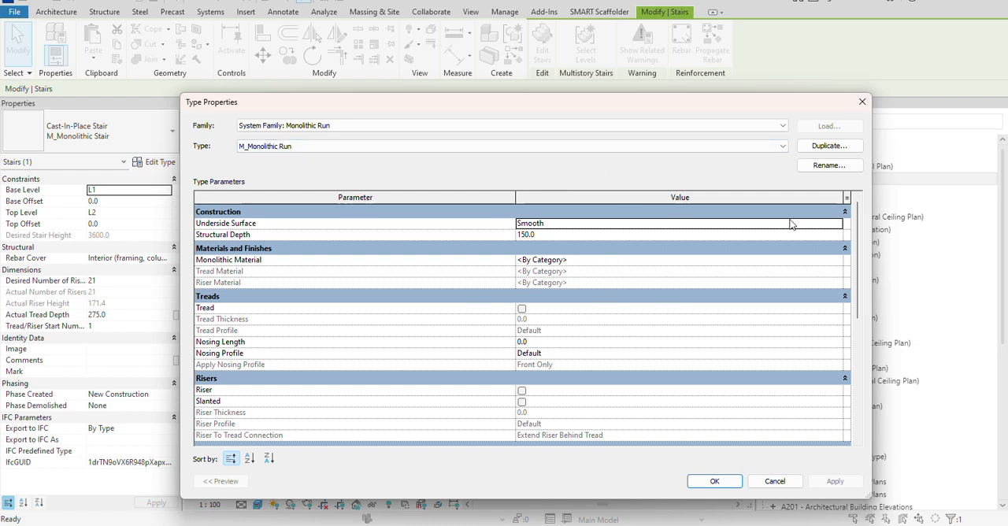
left_click(862, 102)
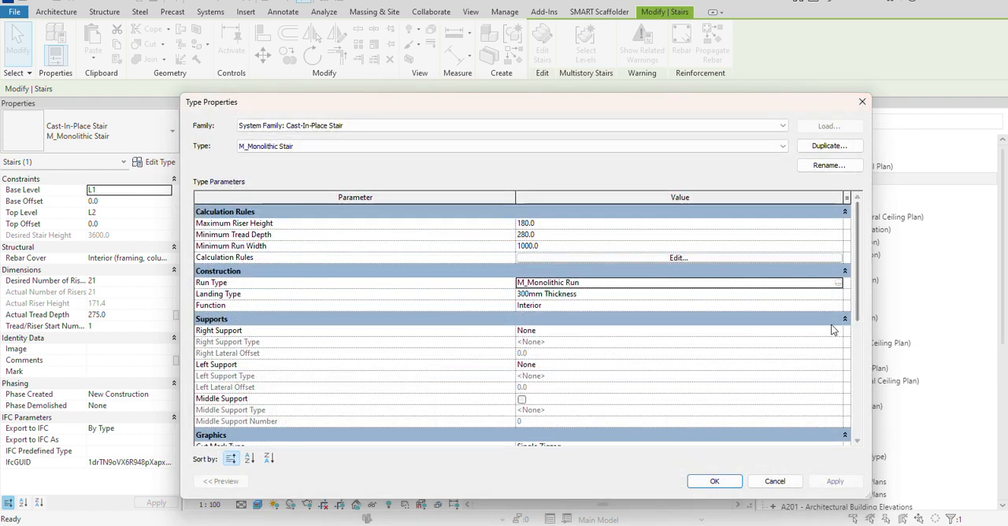
Examine the M_Monolithic Stair type's calculation rules, construction and support parameters against the model, and close its type properties.
left_click_drag(666, 103, 658, 373)
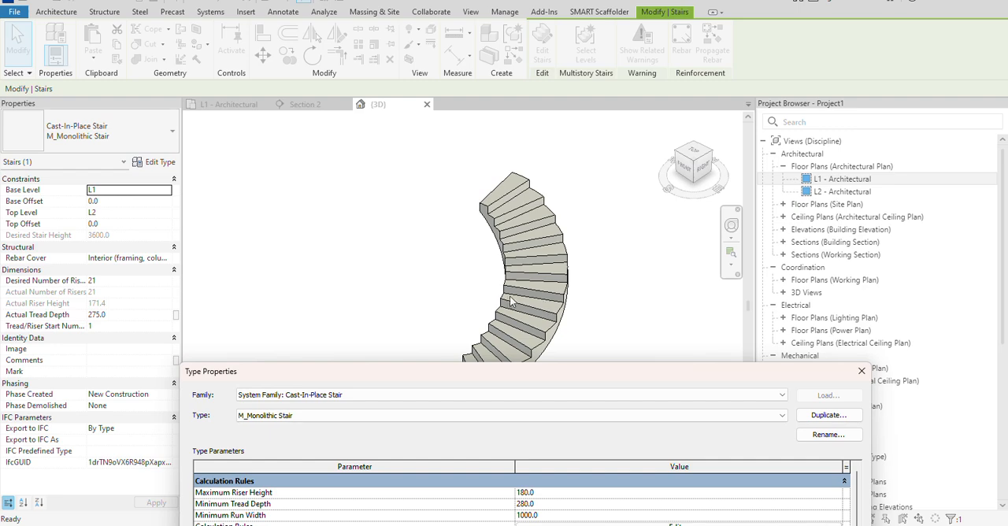
left_click_drag(511, 378, 516, 138)
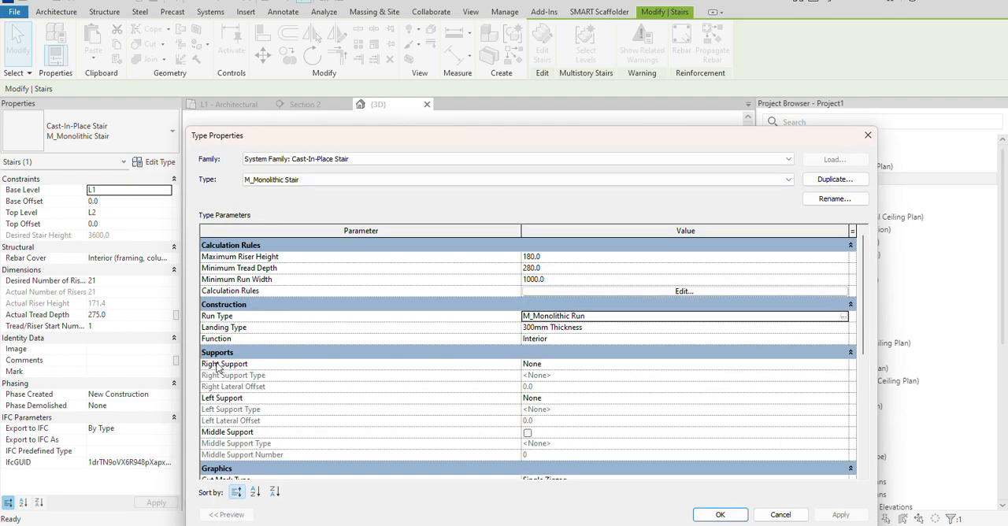
scroll(300, 386, "down", 2)
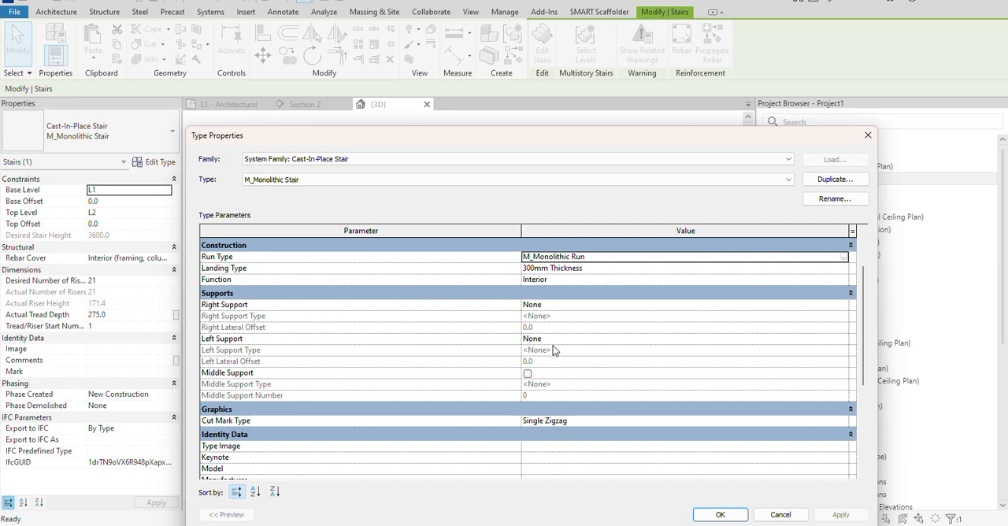
scroll(554, 349, "up", 1)
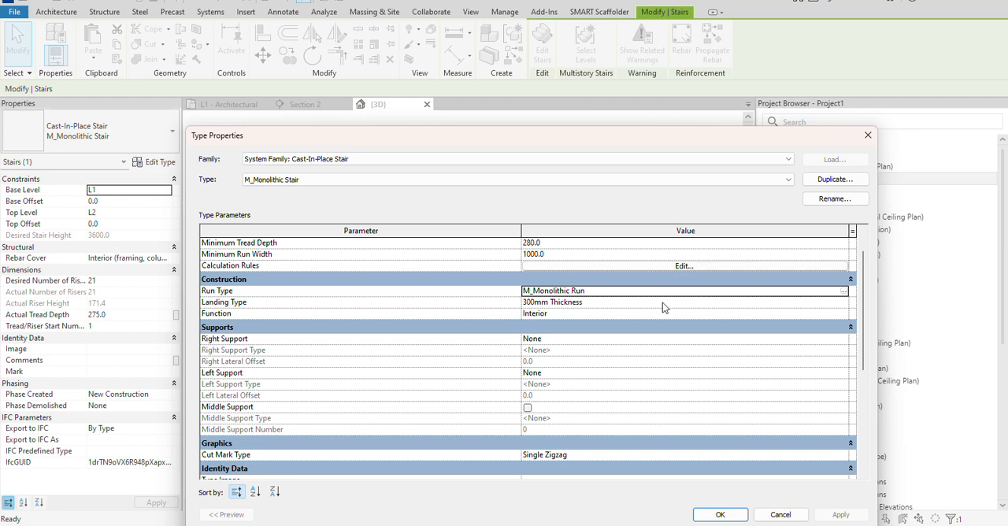
scroll(662, 302, "up", 1)
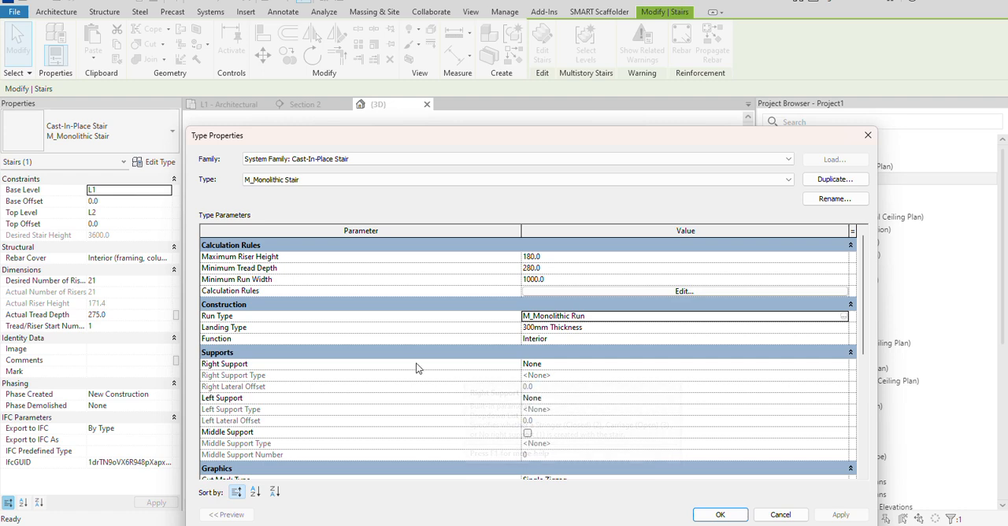
scroll(420, 366, "down", 1)
scroll(502, 375, "up", 1)
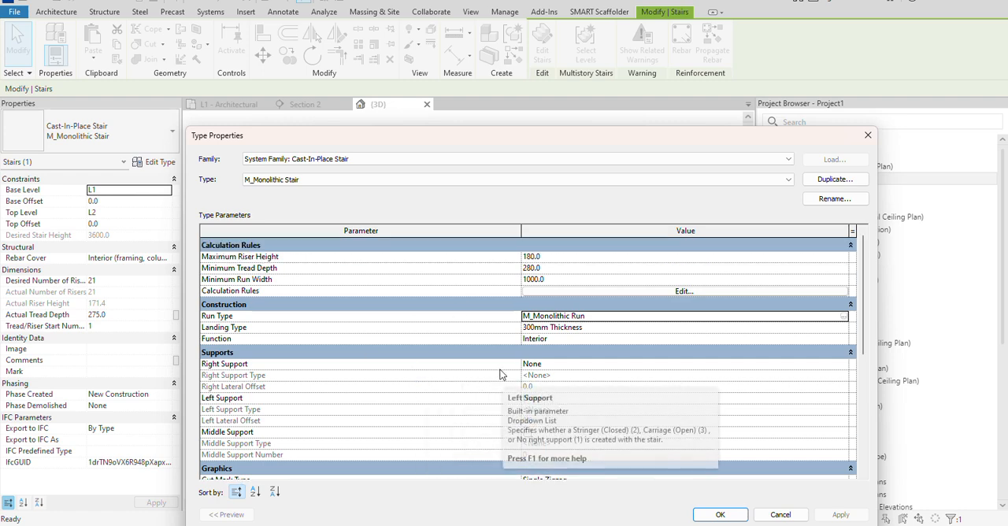
scroll(473, 370, "down", 3)
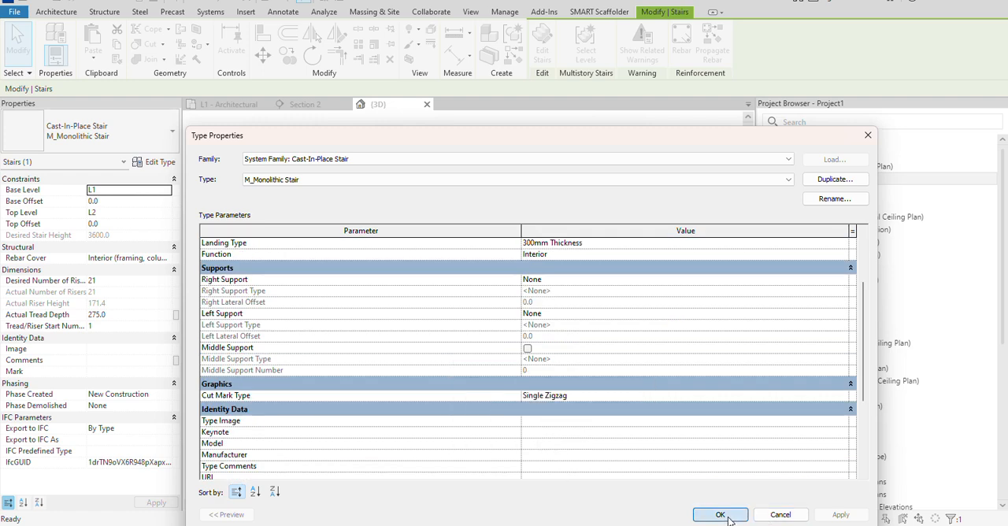
left_click(720, 514)
scroll(538, 306, "down", 1)
middle_click_drag(538, 306, 453, 323)
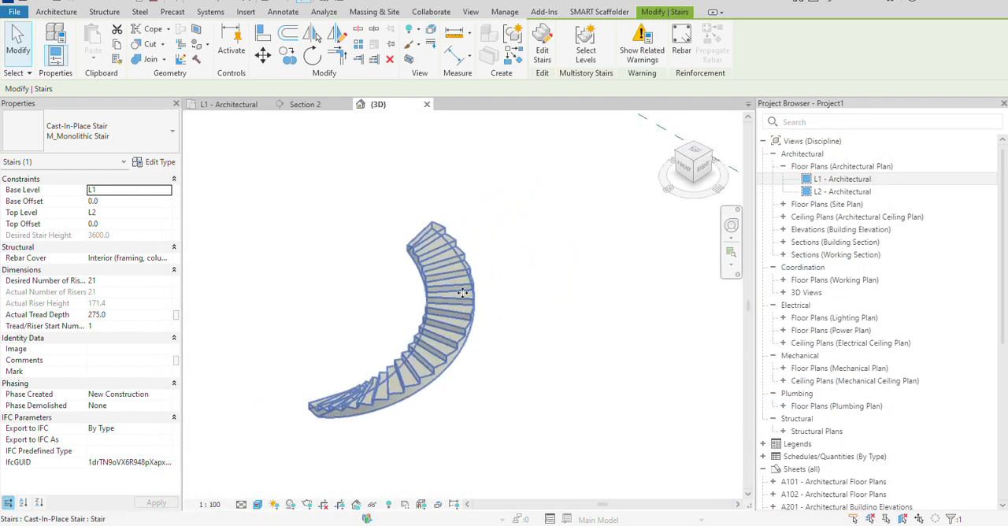
Start a new stair and draw a Center-Ends Spiral run with a 1400 mm radius beside the existing spiral stair.
left_click(78, 13)
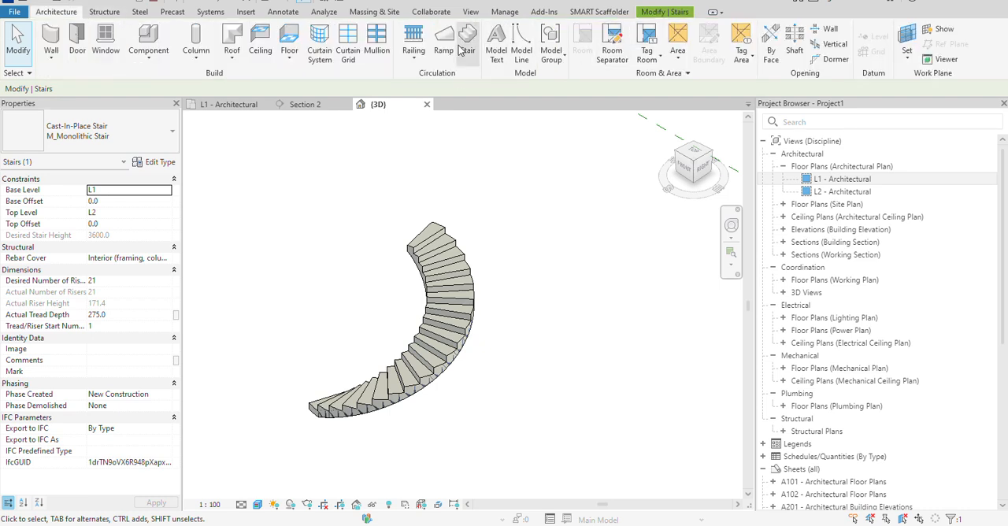
left_click(465, 50)
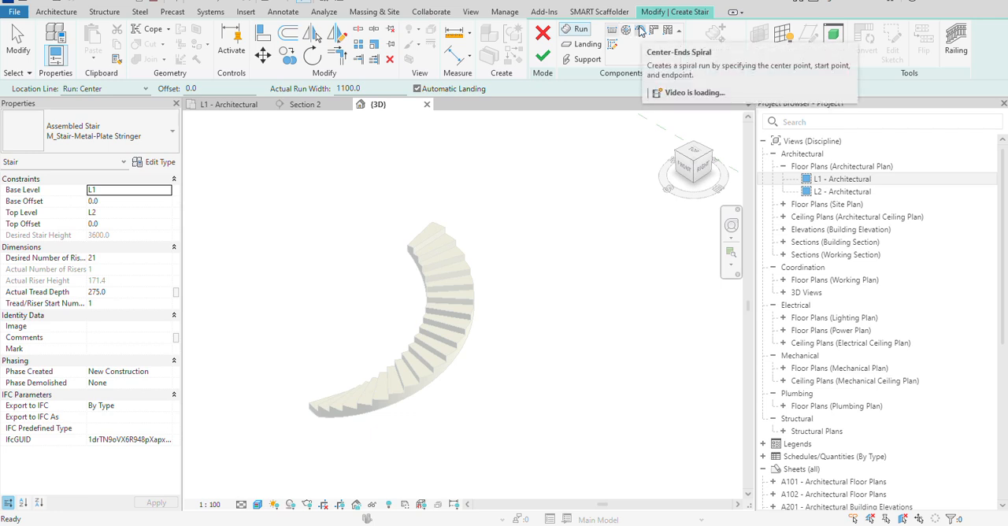
left_click(641, 30)
left_click(590, 320)
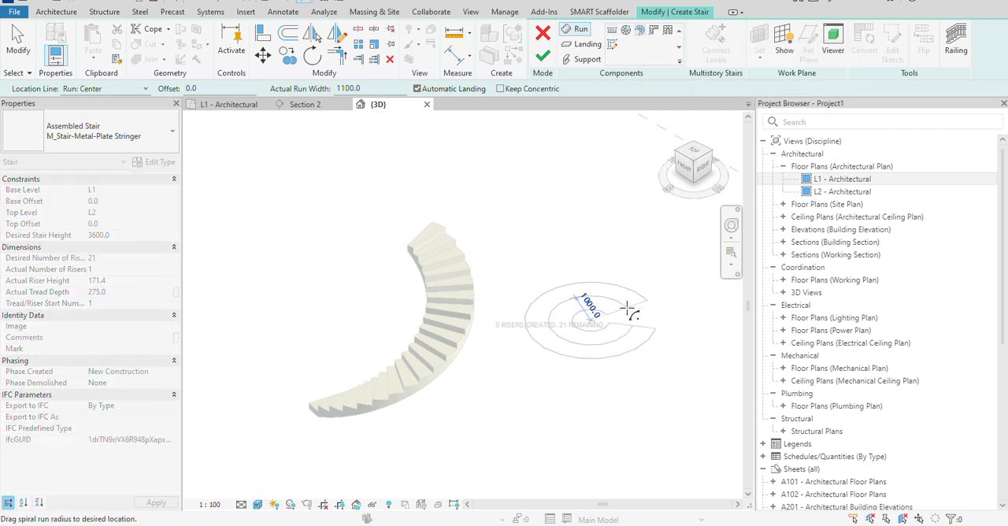
left_click(649, 308)
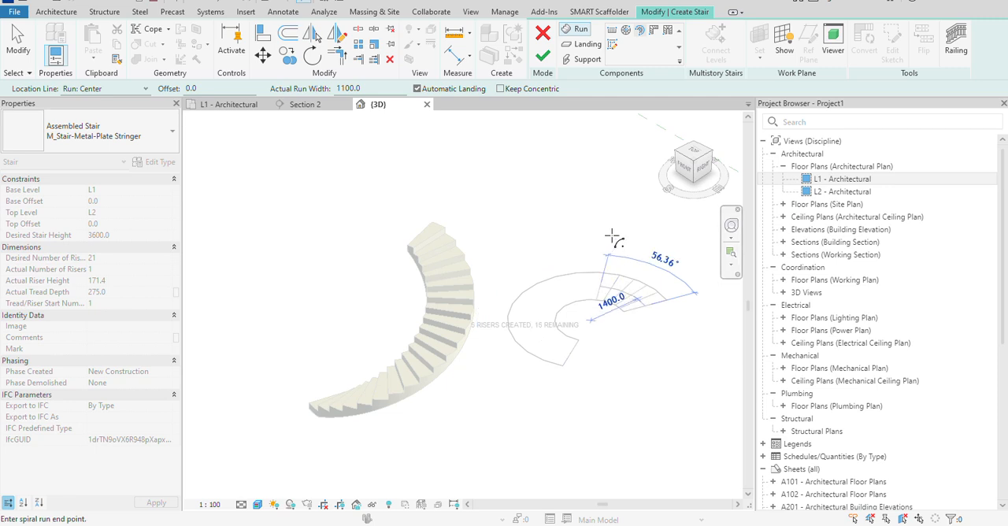
left_click(524, 337)
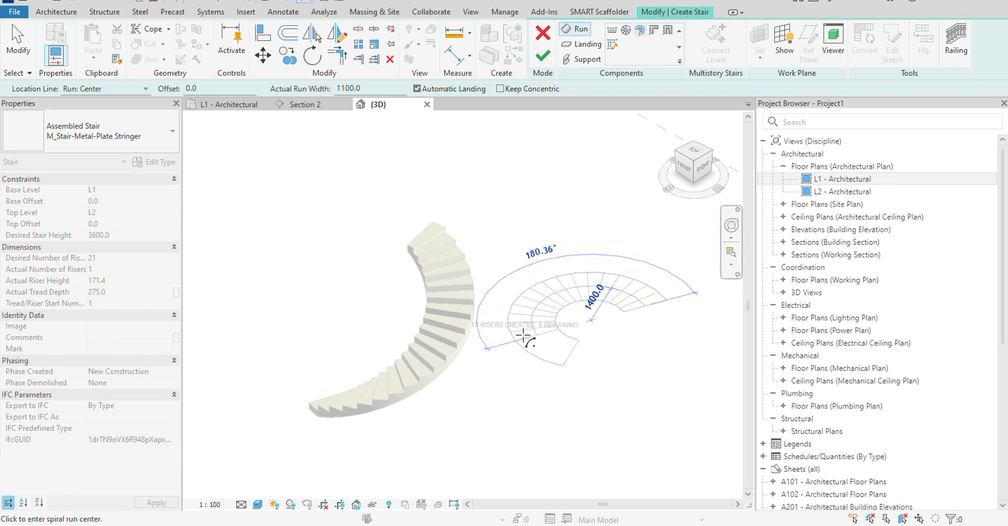
right_click(558, 310)
left_click(590, 47)
scroll(622, 265, "up", 3)
right_click(623, 266)
left_click(640, 267)
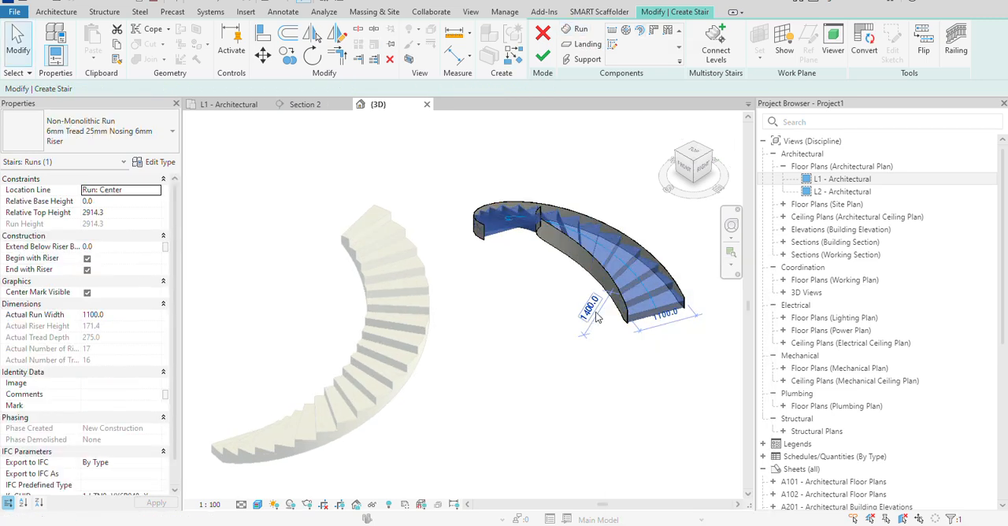
scroll(583, 309, "up", 1)
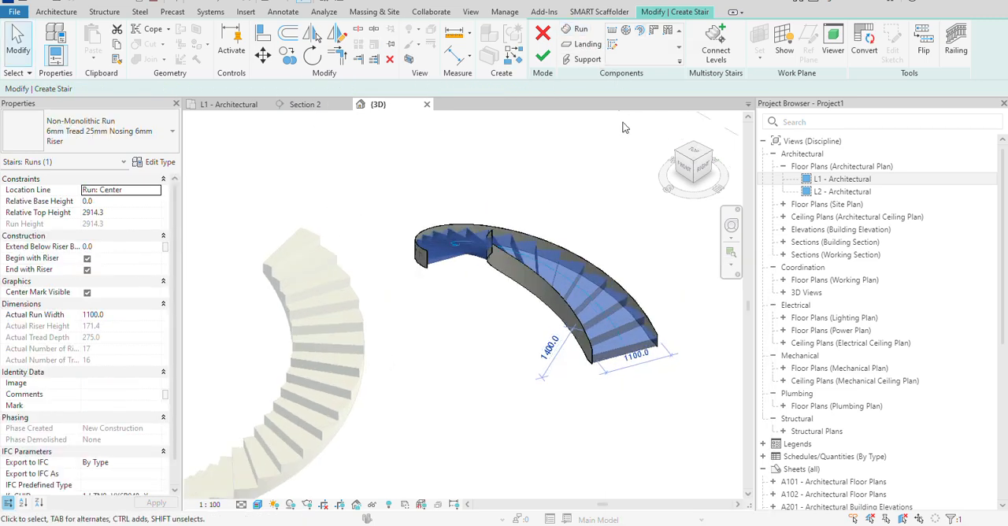
Place an L-Shape Winder run in the open area beyond the new spiral run.
scroll(629, 158, "down", 2)
middle_click_drag(596, 185, 269, 252)
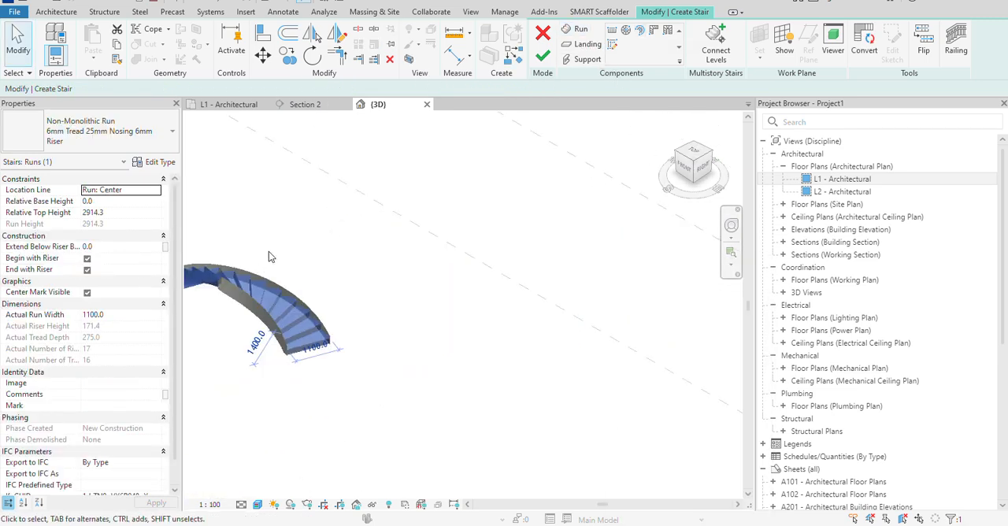
left_click(654, 33)
scroll(469, 396, "down", 2)
middle_click_drag(469, 396, 465, 295)
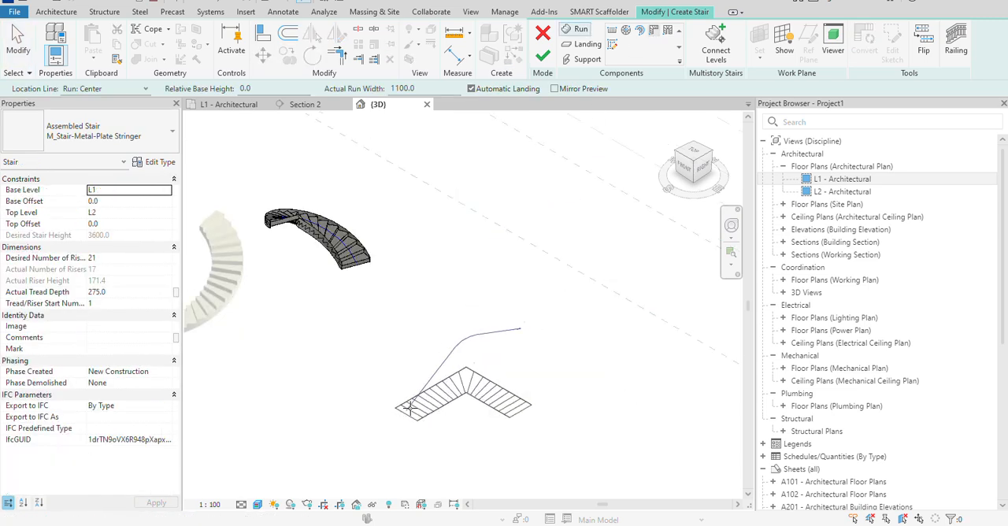
left_click(410, 392)
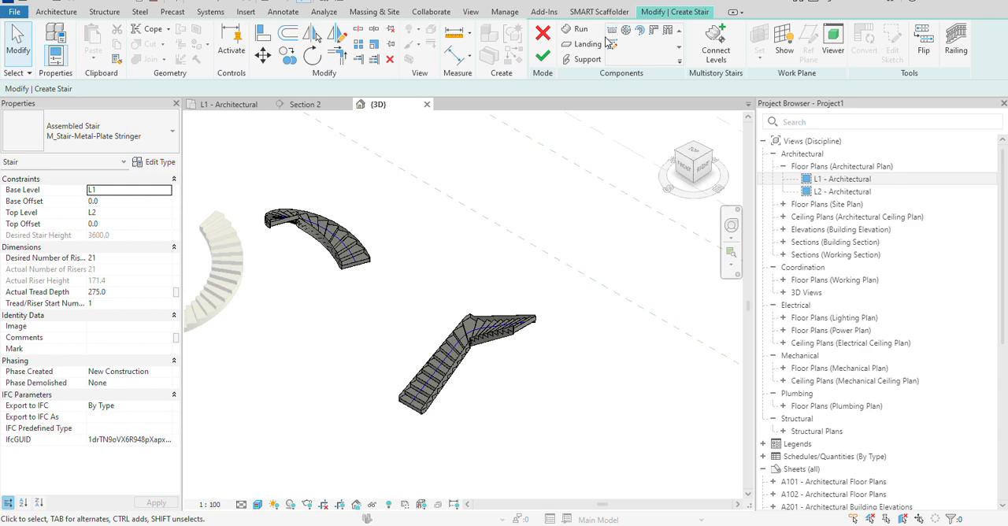
Examine the L-shaped winder run and its corner treads up close in the 3D view.
scroll(457, 356, "up", 2)
scroll(457, 358, "up", 4)
scroll(496, 287, "down", 2)
scroll(496, 287, "up", 2)
scroll(508, 309, "down", 3)
middle_click_drag(508, 318, 397, 348)
scroll(499, 284, "up", 2)
scroll(470, 299, "down", 1)
Place a U-Shape Winder run between the spiral stair and the L-shaped winder run, and end the command.
left_click(669, 32)
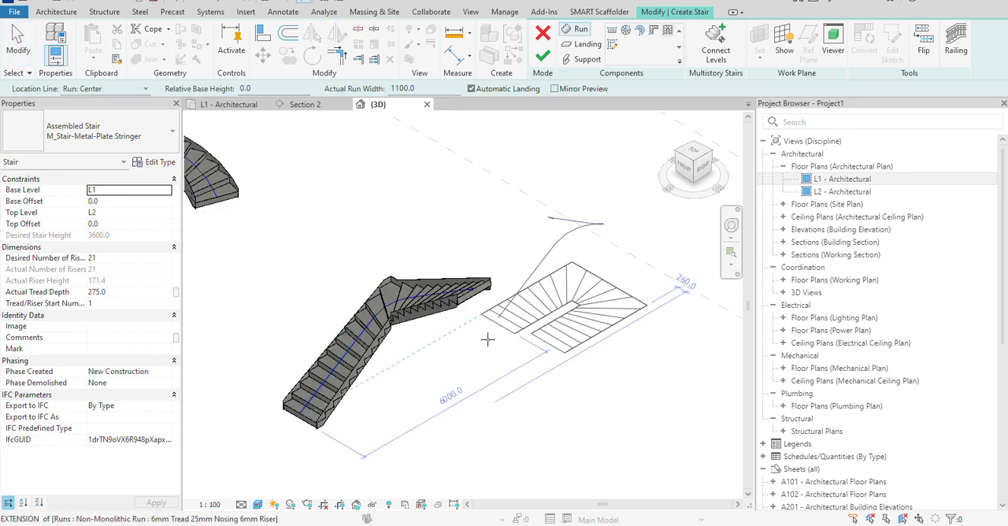
scroll(464, 359, "down", 2)
middle_click_drag(376, 419, 504, 365)
left_click(395, 355)
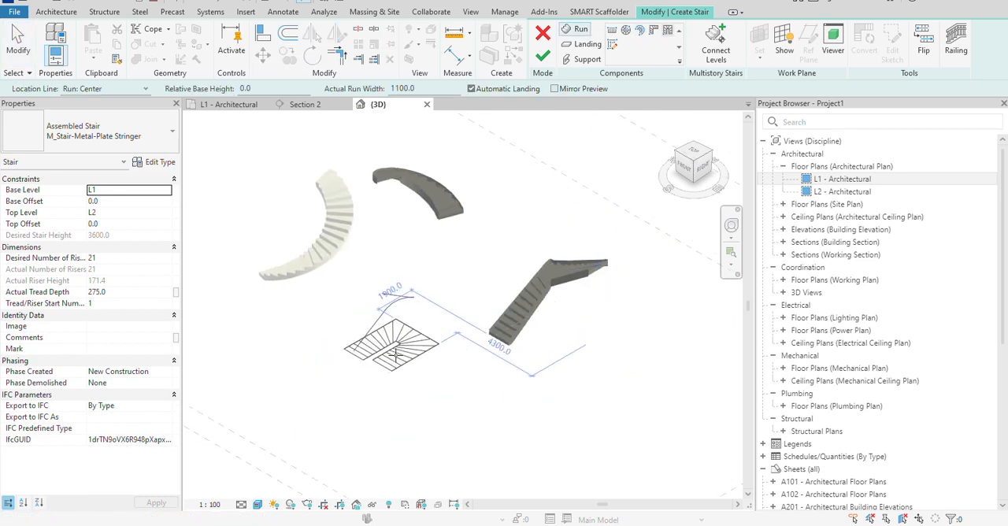
right_click(450, 278)
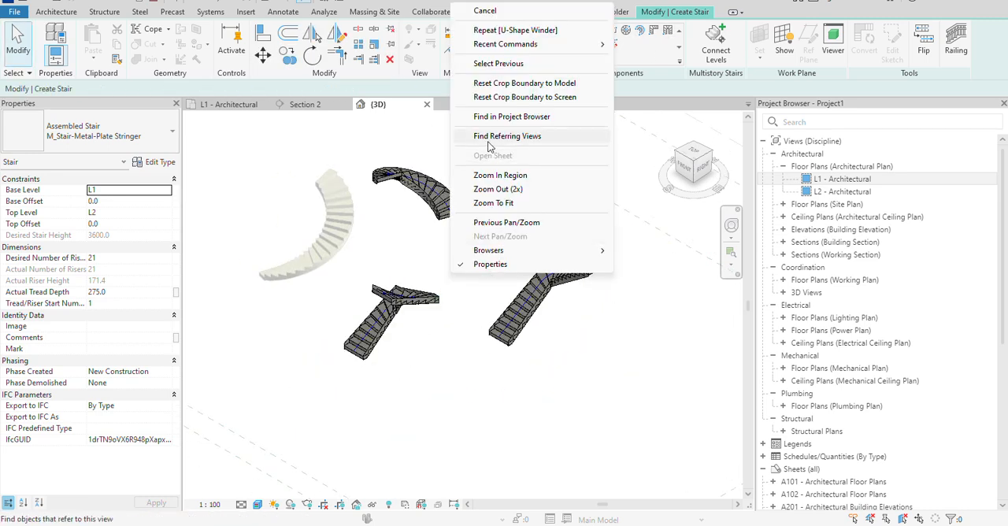
left_click(501, 15)
Compare the L-shaped and U-shaped winder runs in 3D and select the U-shaped run.
scroll(542, 311, "up", 3)
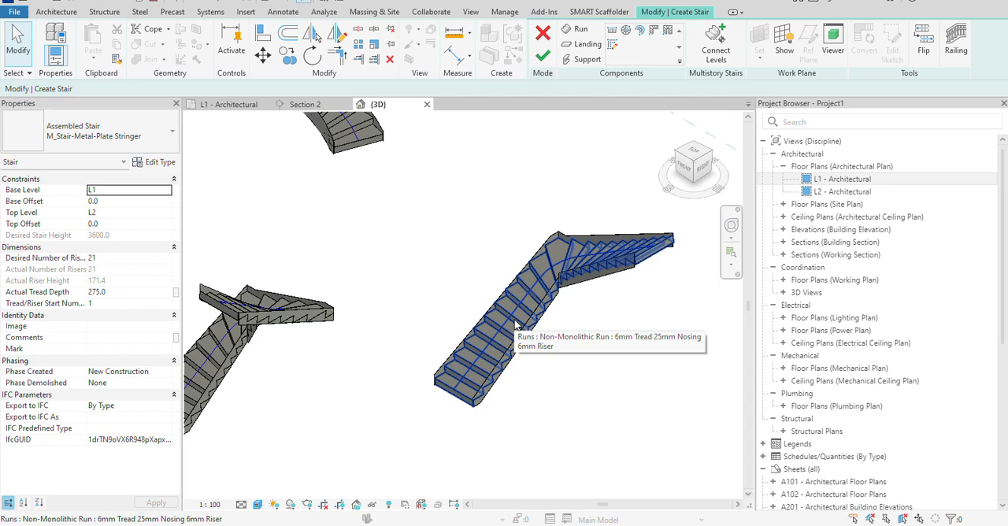
scroll(513, 323, "down", 3)
scroll(507, 305, "up", 3)
scroll(289, 347, "down", 3)
middle_click_drag(221, 370, 340, 349)
scroll(340, 349, "up", 1)
left_click(331, 351)
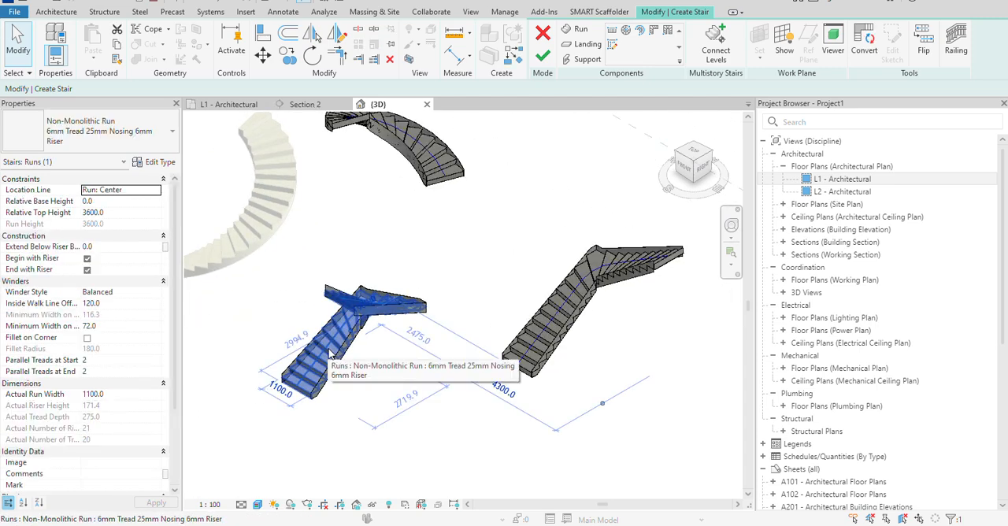
Open the L1 - Architectural floor plan and examine the U-shaped winder run's tread layout and dimensions.
double_click(843, 179)
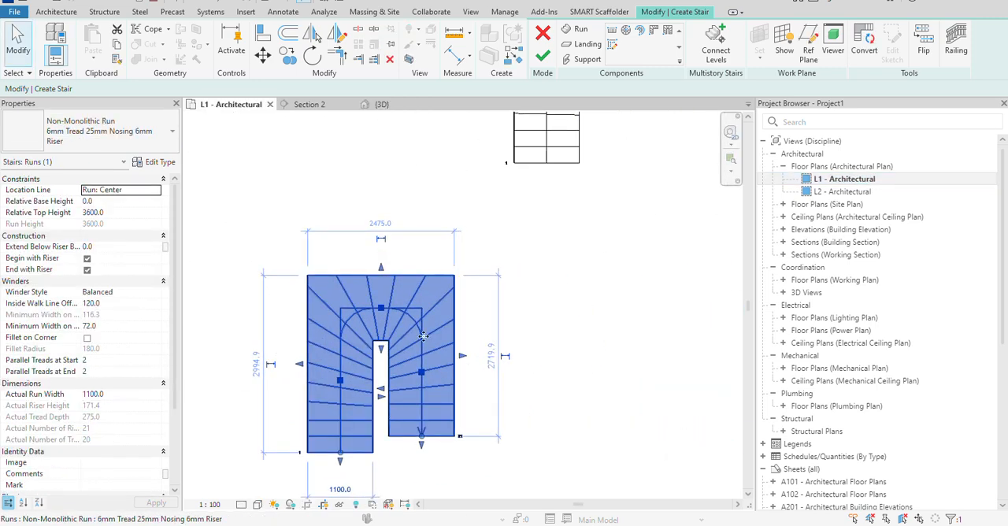
scroll(440, 329, "up", 2)
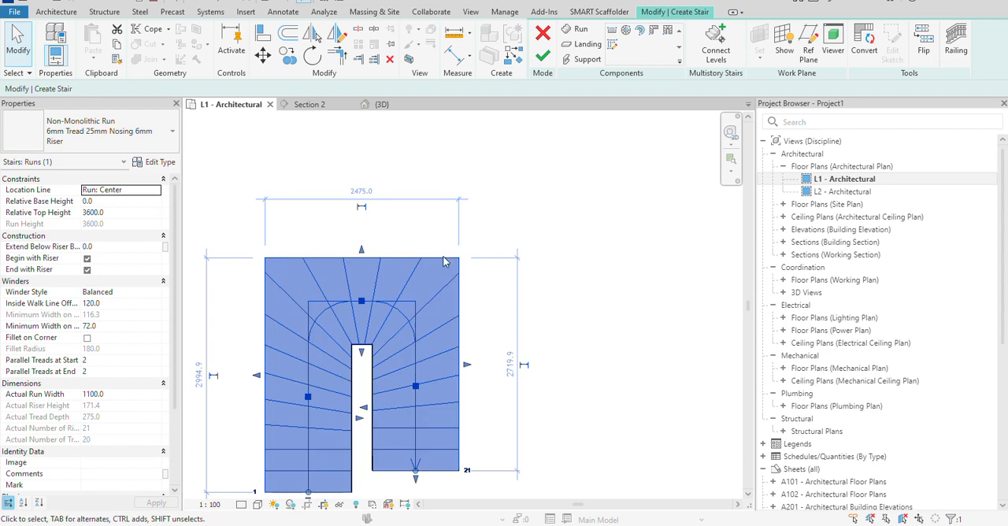
scroll(321, 411, "down", 1)
middle_click_drag(309, 481, 339, 417)
scroll(339, 417, "up", 2)
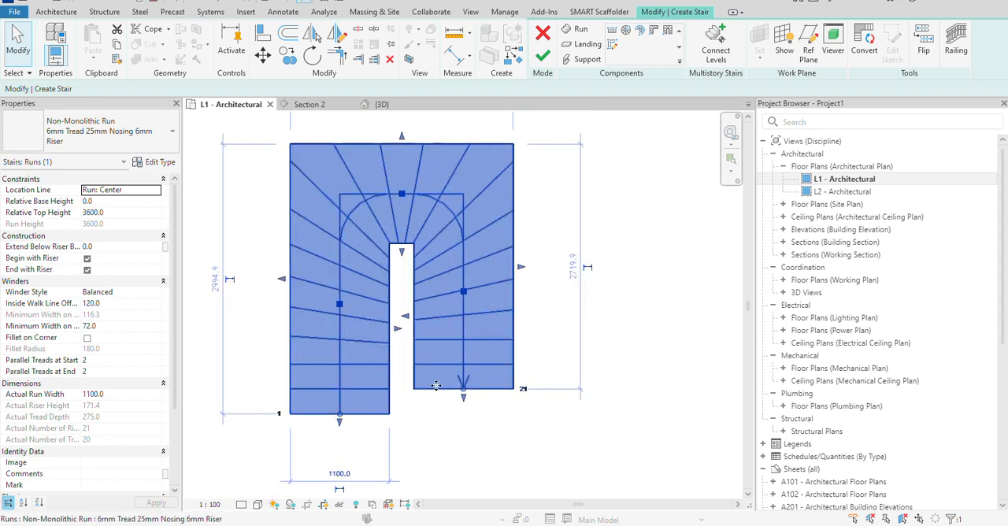
scroll(436, 386, "down", 2)
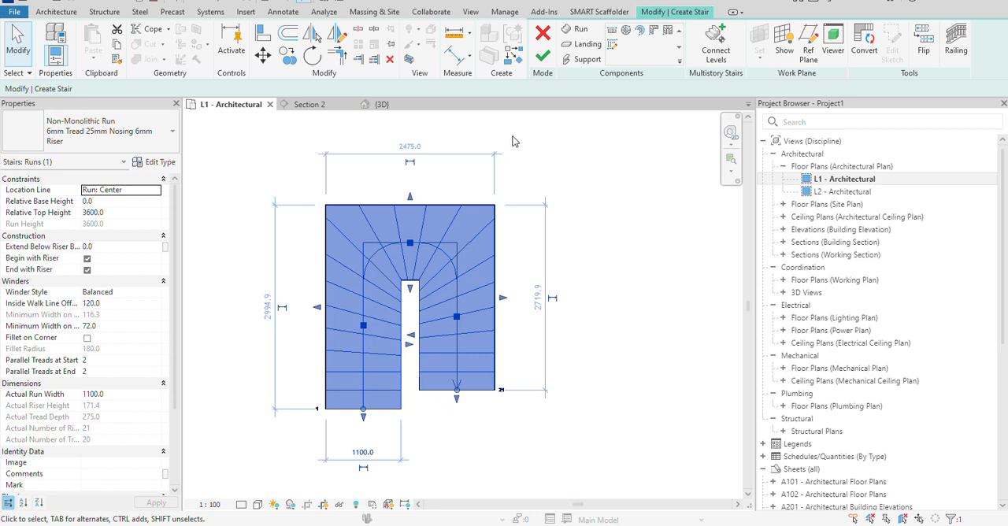
scroll(539, 245, "down", 1)
middle_click_drag(540, 245, 503, 290)
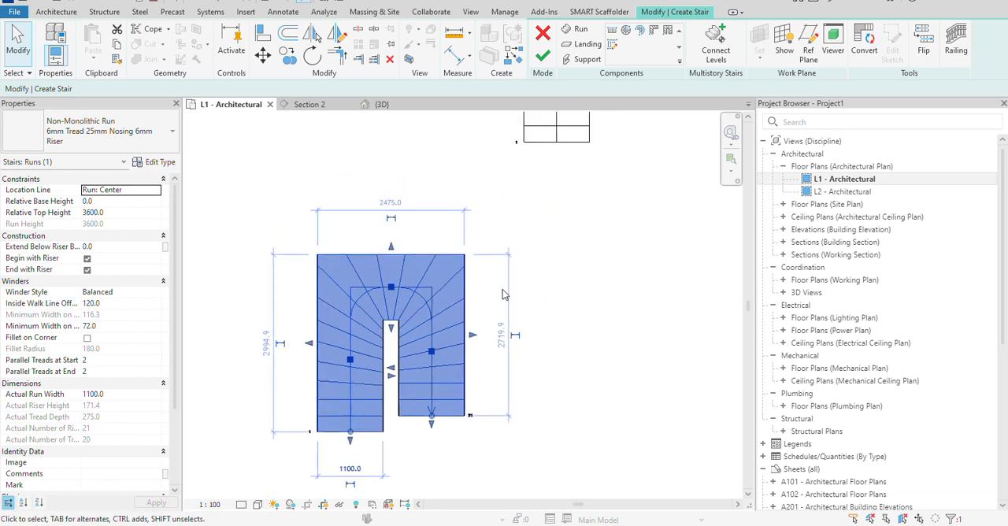
Convert the U-shaped winder run to a custom sketch-based component and open its sketch for editing.
left_click(863, 51)
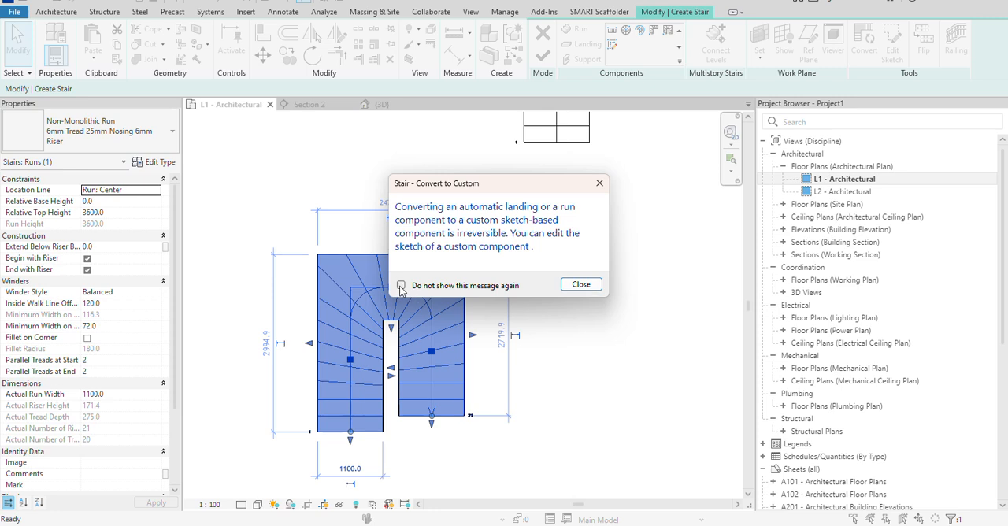
left_click(587, 286)
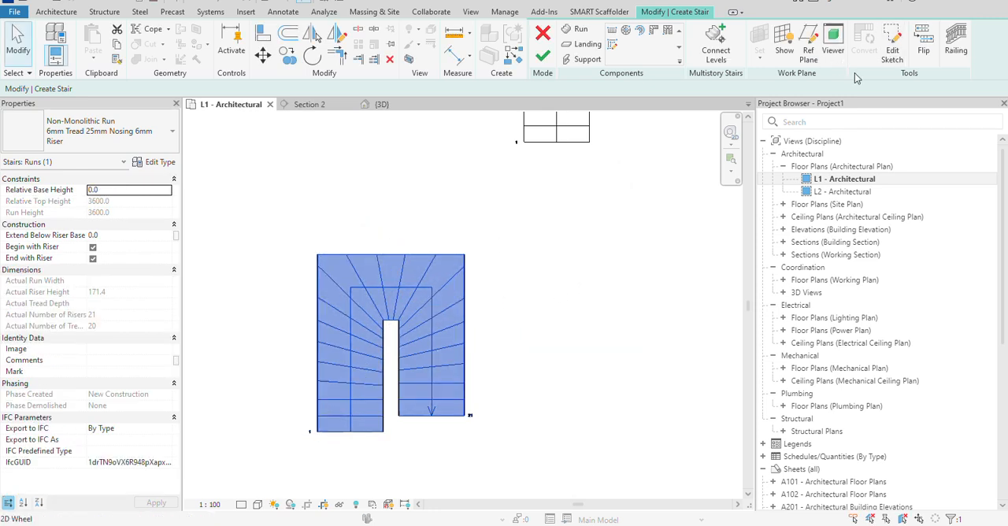
left_click(894, 51)
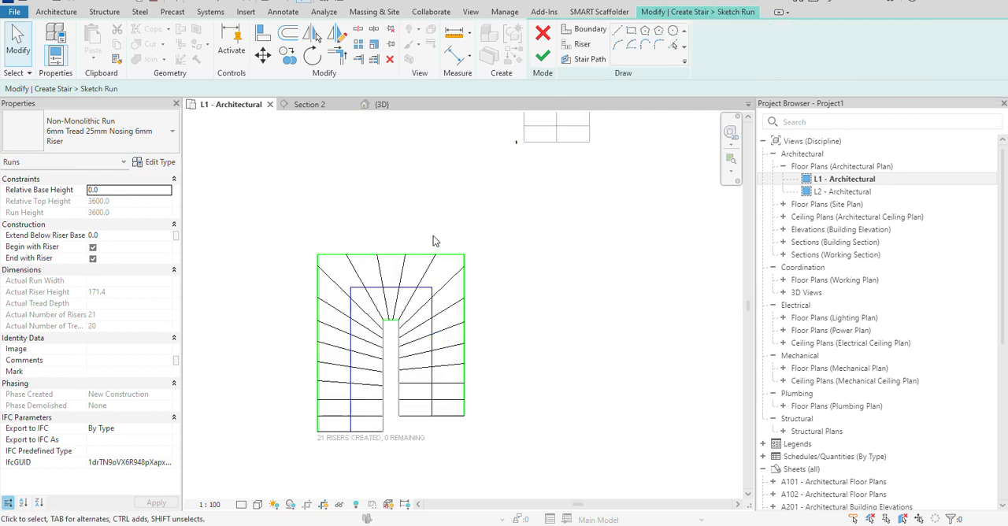
Level the two lowest slanted risers in the stair's starting flight by moving their outer ends along the boundary.
scroll(366, 311, "up", 5)
left_click(322, 391)
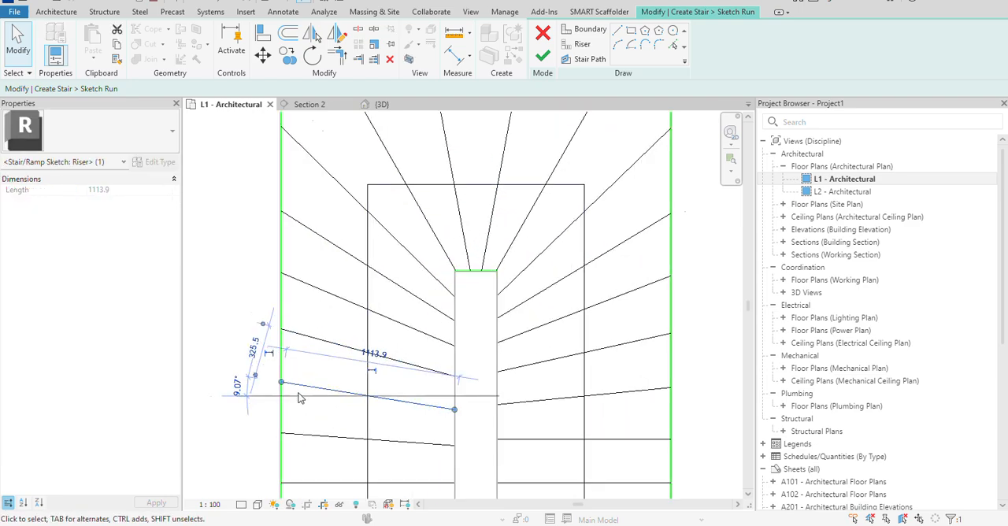
scroll(299, 398, "up", 1)
left_click_drag(280, 382, 279, 399)
scroll(315, 460, "down", 1)
middle_click_drag(316, 457, 342, 391)
left_click(343, 381)
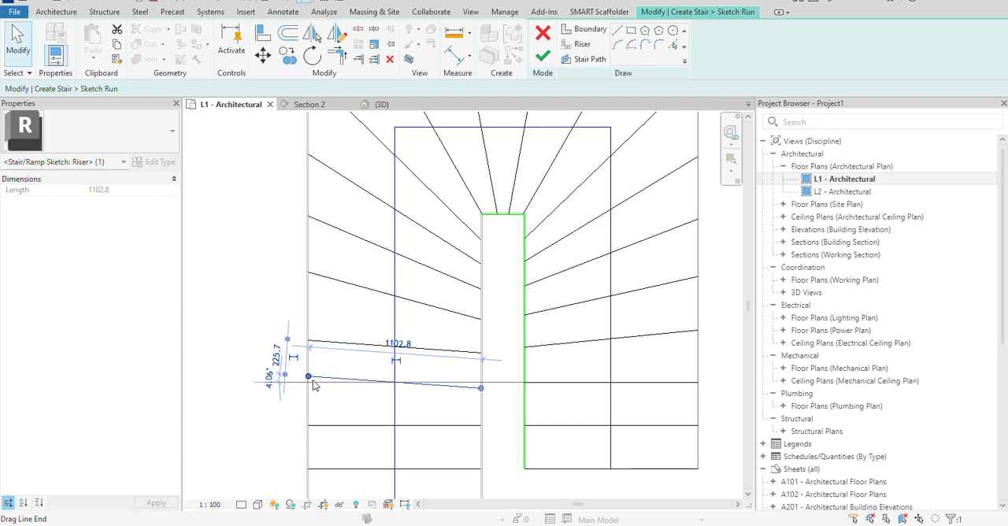
left_click_drag(310, 381, 308, 387)
left_click(333, 368)
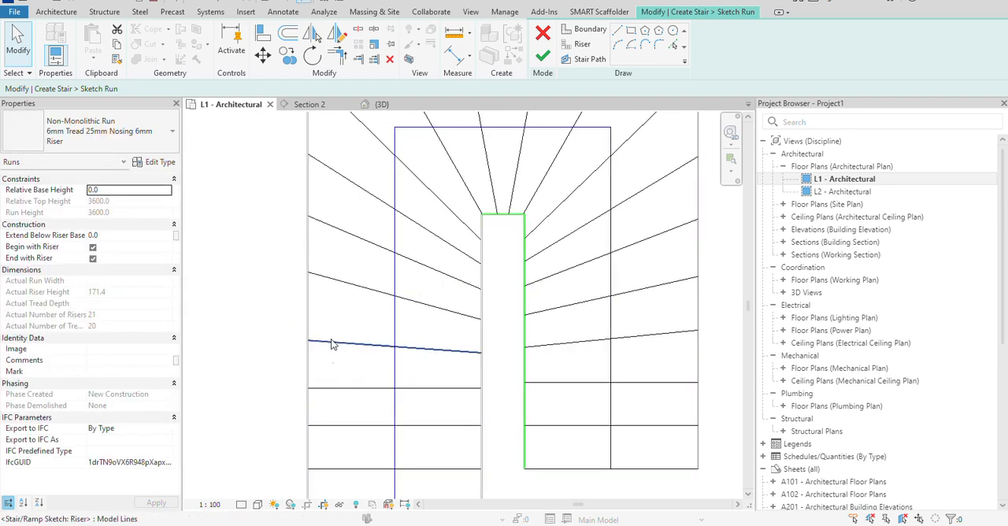
left_click(332, 344)
left_click_drag(309, 341, 308, 352)
Level the next three slanted risers up the starting flight by aligning their outer ends horizontally with their inner ends.
left_click(354, 326)
scroll(378, 332, "down", 1)
middle_click_drag(379, 333, 379, 388)
left_click(348, 349)
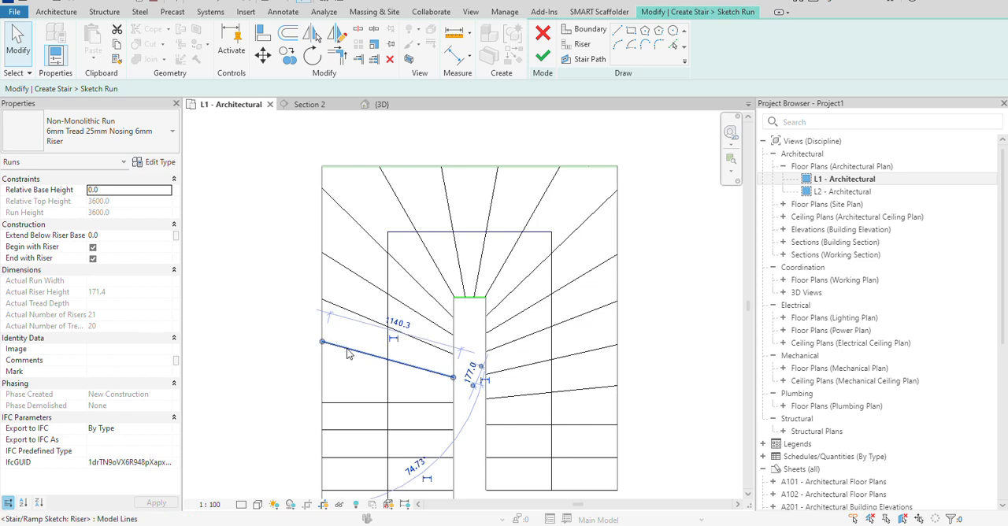
left_click_drag(326, 345, 322, 377)
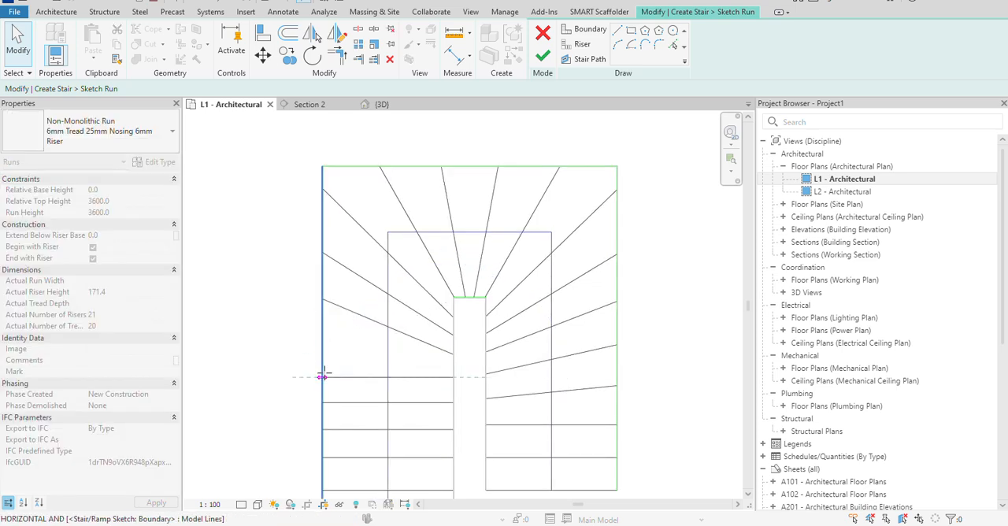
middle_click_drag(323, 376, 325, 429)
left_click(338, 359)
left_click_drag(324, 353, 322, 405)
left_click(357, 338)
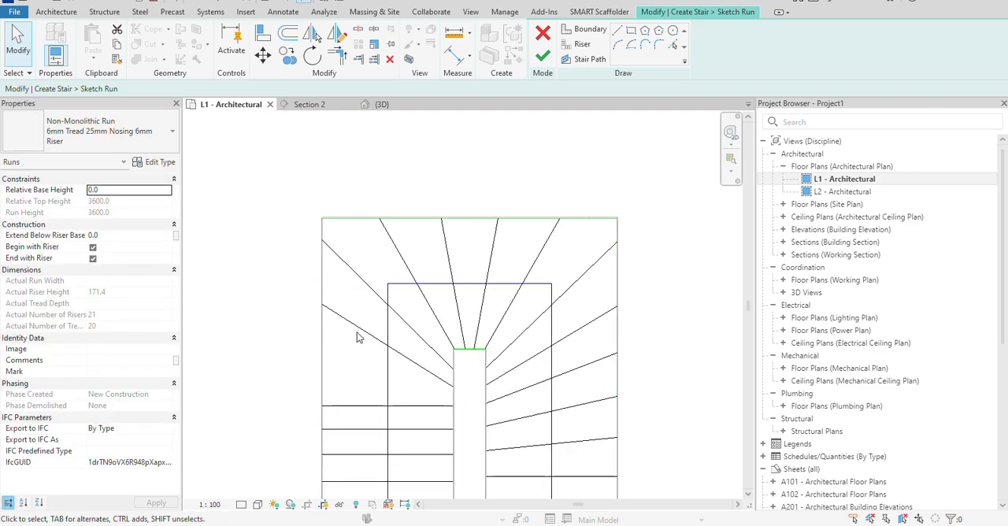
left_click(327, 304)
left_click_drag(325, 308, 322, 386)
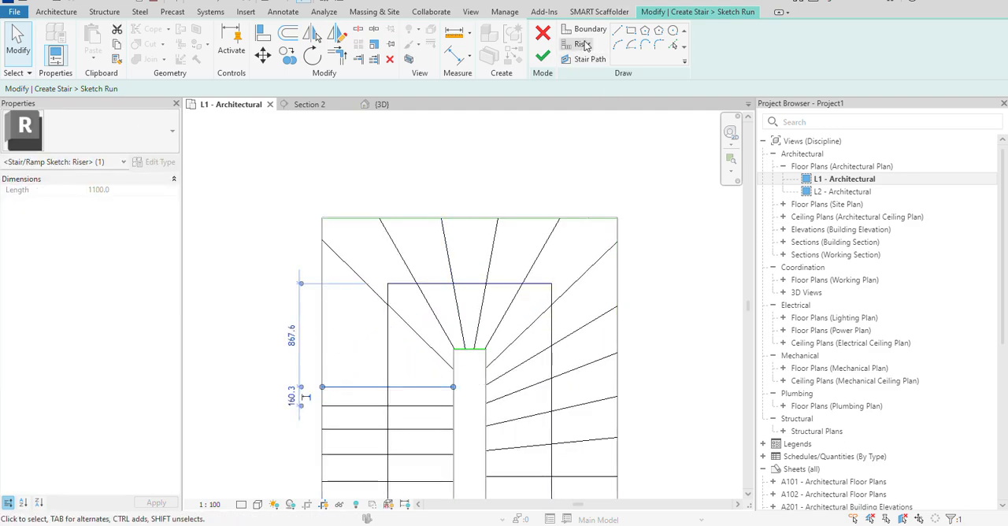
Delete the slanted corner riser directly above the levelled risers of the starting flight.
scroll(367, 313, "up", 3)
left_click(356, 270)
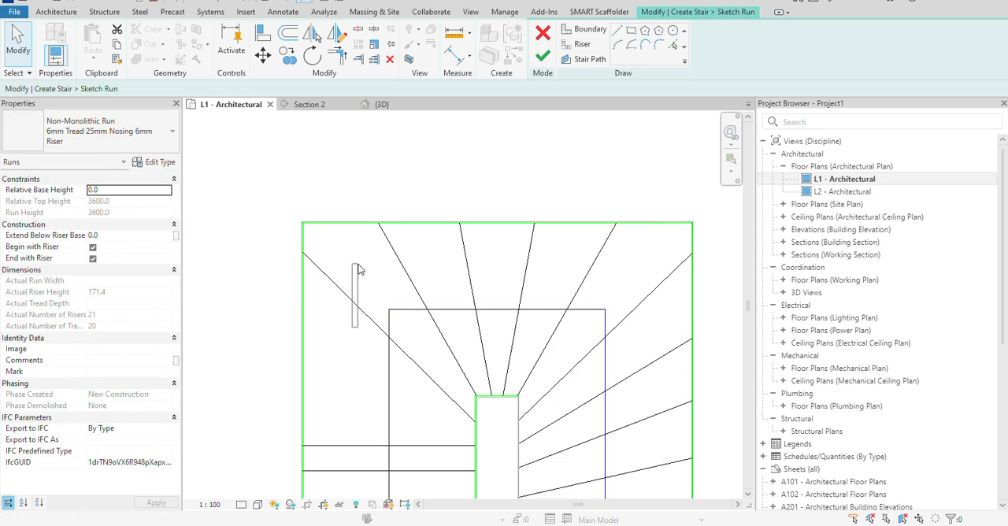
left_click(373, 318)
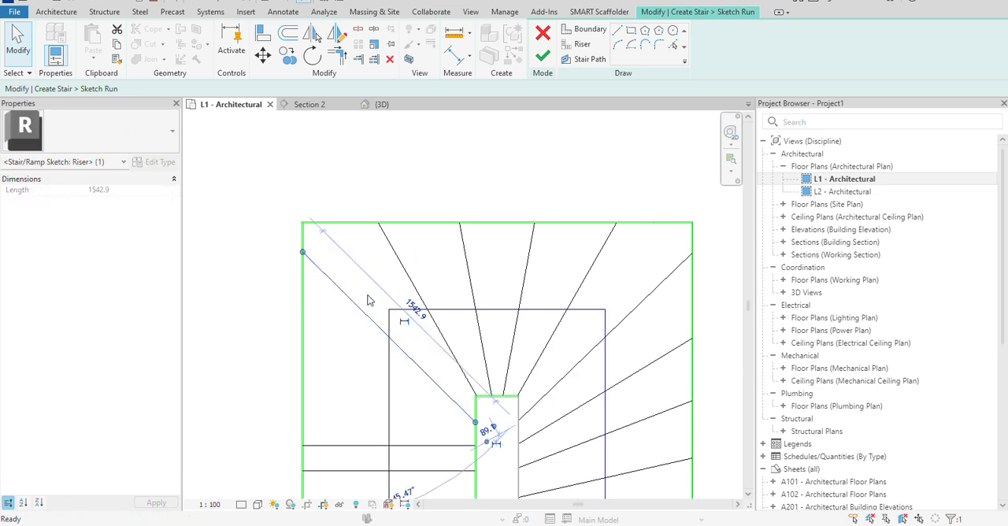
left_click(369, 298)
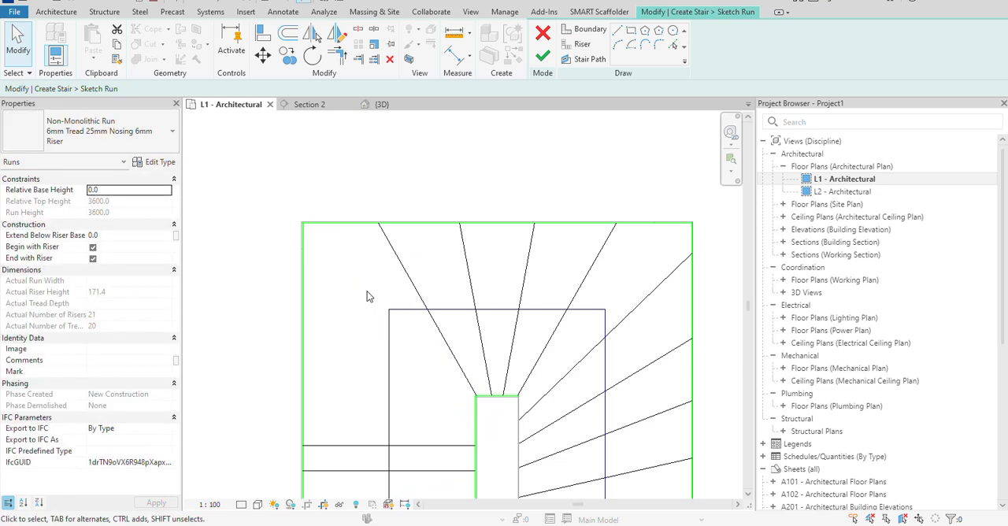
Draw a horizontal riser, 1100 mm long, across the starting flight from the inner boundary to the outer boundary.
left_click(580, 45)
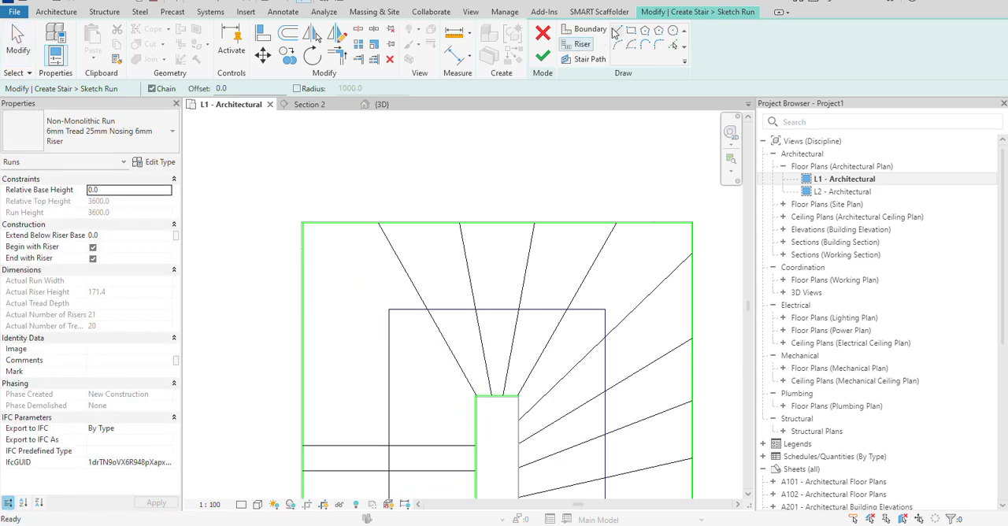
left_click(476, 418)
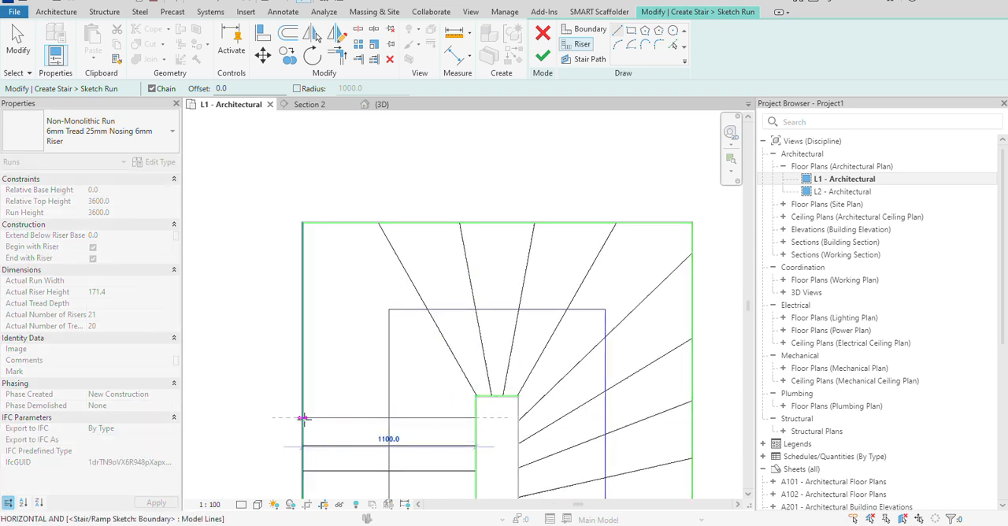
left_click(303, 419)
right_click(365, 378)
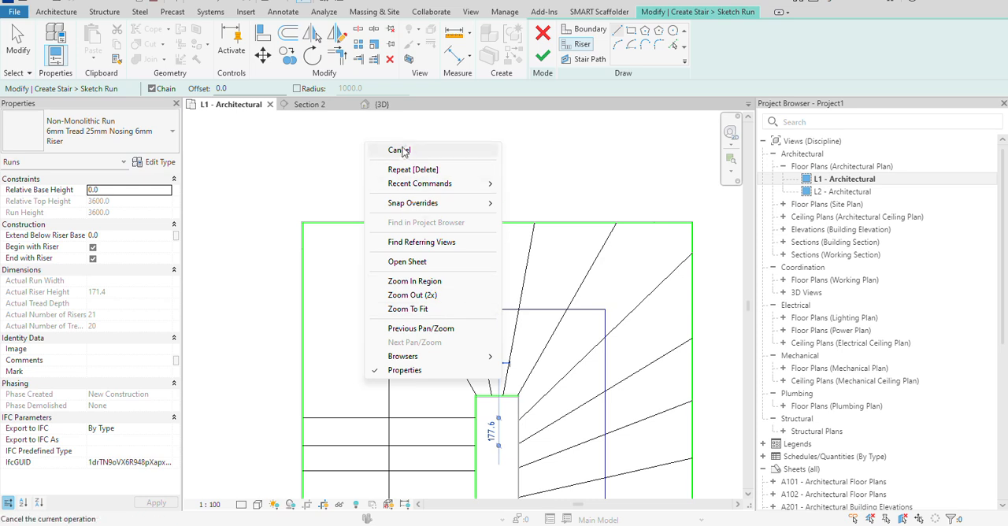
left_click(399, 151)
right_click(429, 384)
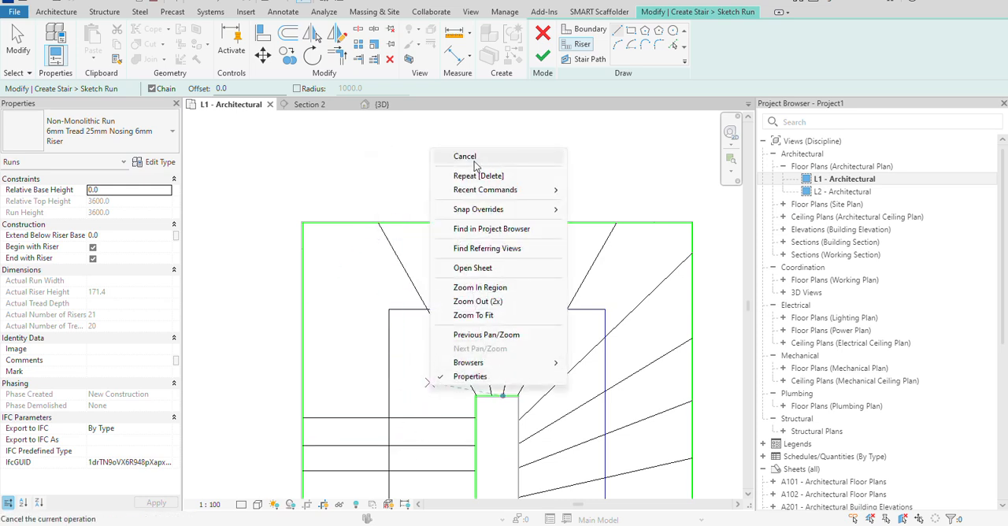
left_click(471, 158)
Set the spacing between the new horizontal riser and the riser below it to 160 mm.
left_click(438, 447)
scroll(423, 473, "down", 1)
middle_click_drag(424, 477, 433, 450)
scroll(289, 441, "up", 4)
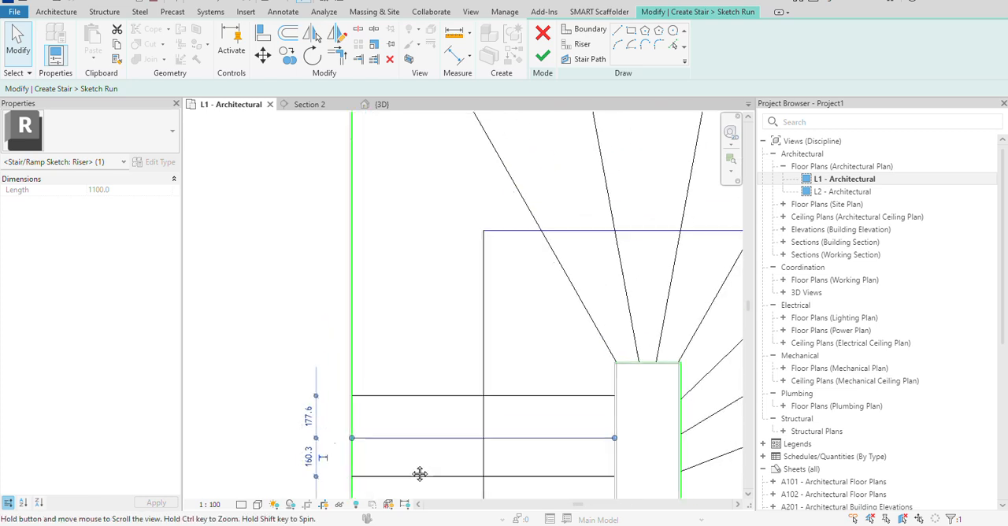
left_click(431, 401)
scroll(361, 427, "up", 1)
left_click(716, 418)
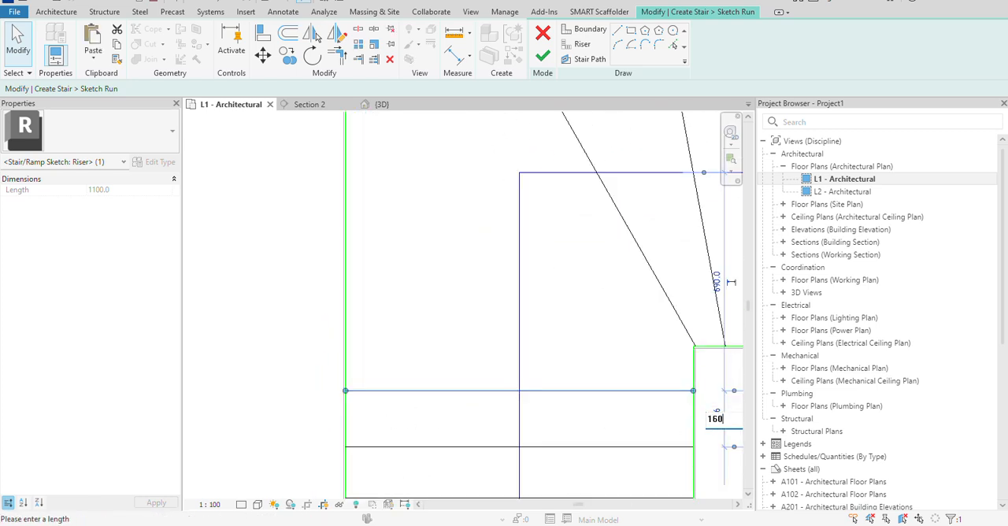
type("160")
key("Return")
left_click(592, 308)
scroll(592, 308, "down", 3)
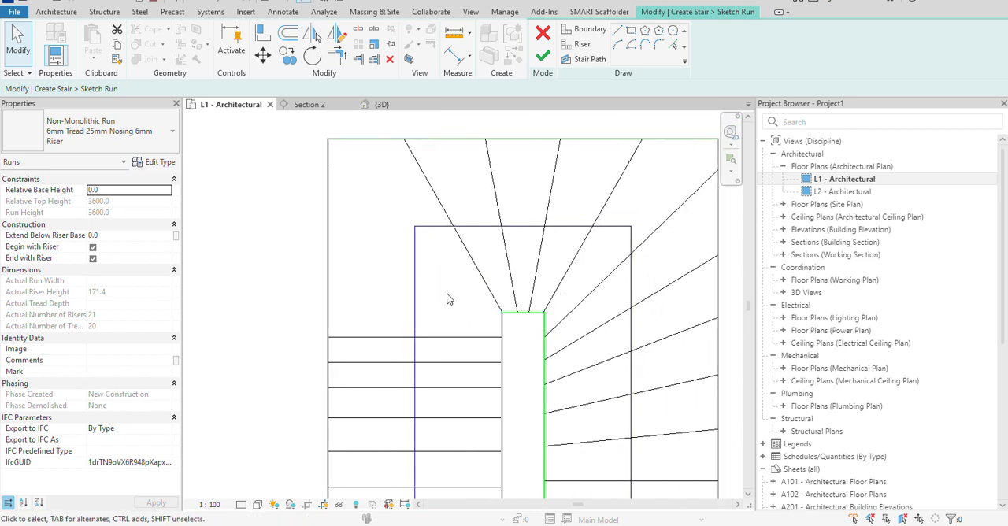
Offset a copy of the topmost horizontal riser upward by 160 mm.
scroll(468, 337, "up", 2)
left_click(288, 33)
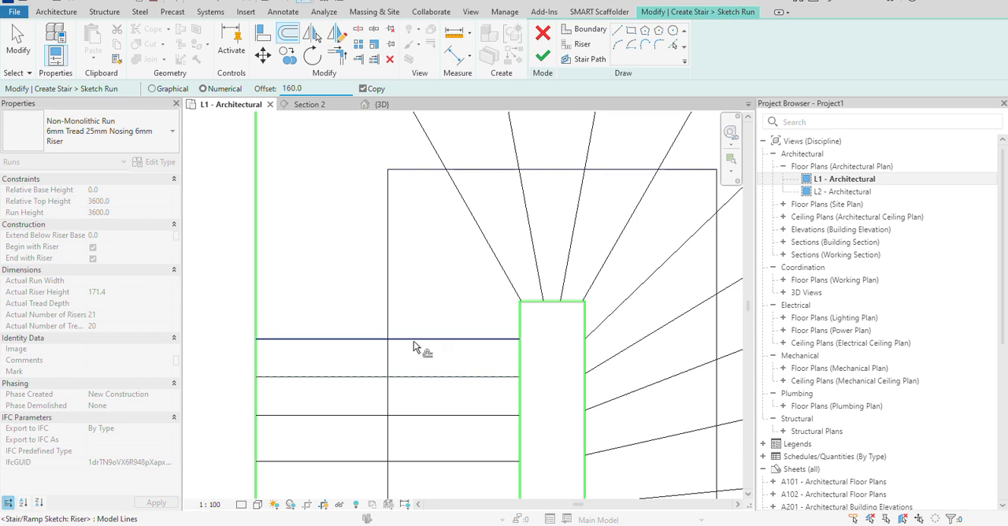
scroll(439, 344, "up", 1)
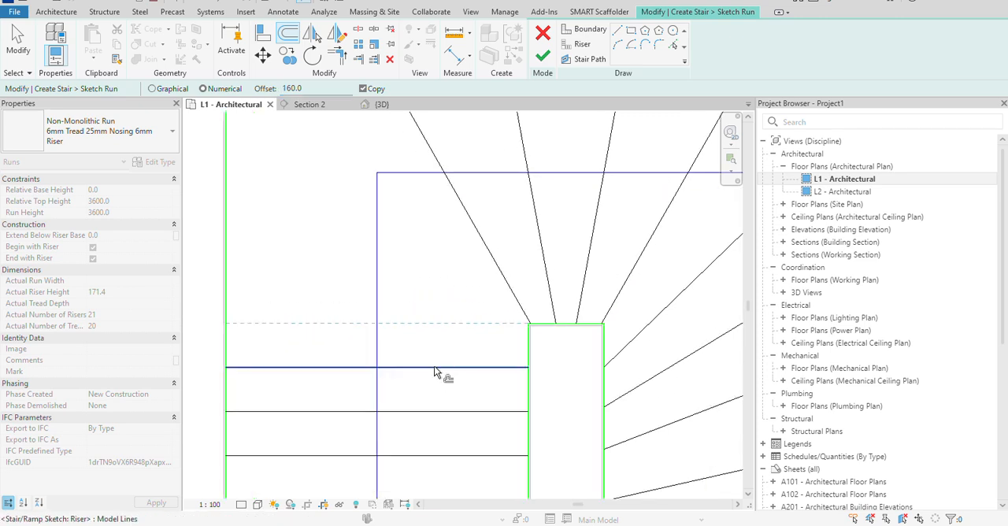
scroll(468, 356, "up", 4)
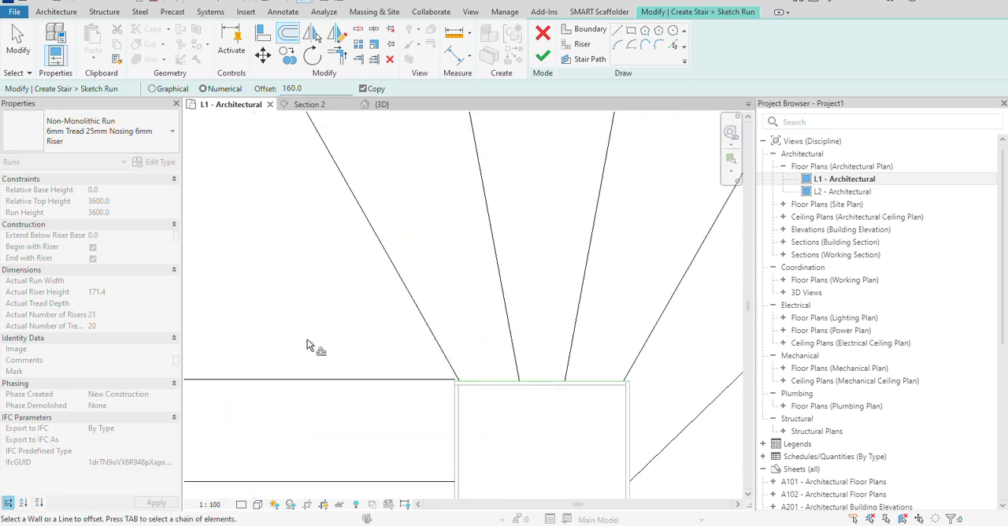
right_click(315, 334)
left_click(348, 119)
scroll(434, 362, "up", 4)
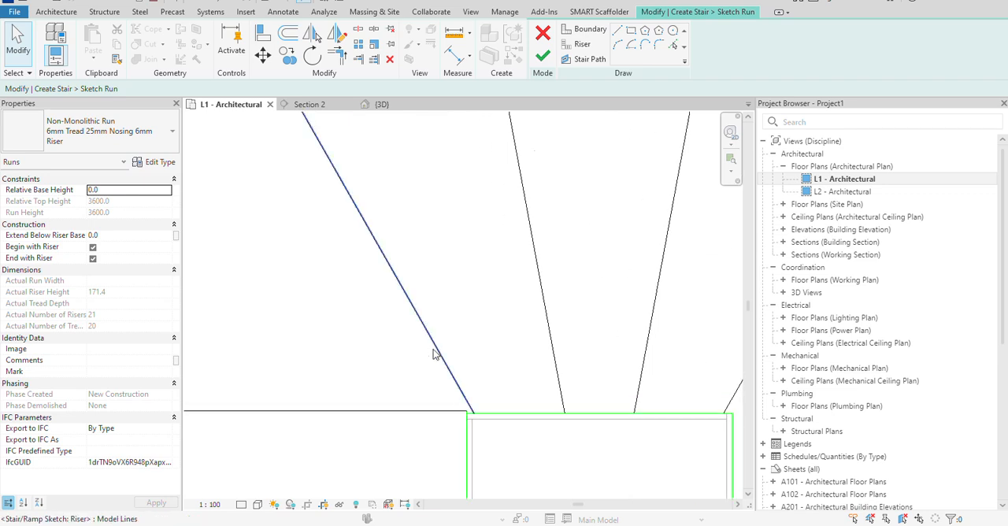
scroll(441, 371, "up", 4)
left_click(487, 345)
scroll(520, 350, "up", 1)
scroll(520, 338, "up", 1)
left_click_drag(484, 337, 485, 357)
left_click(465, 336)
scroll(463, 336, "down", 4)
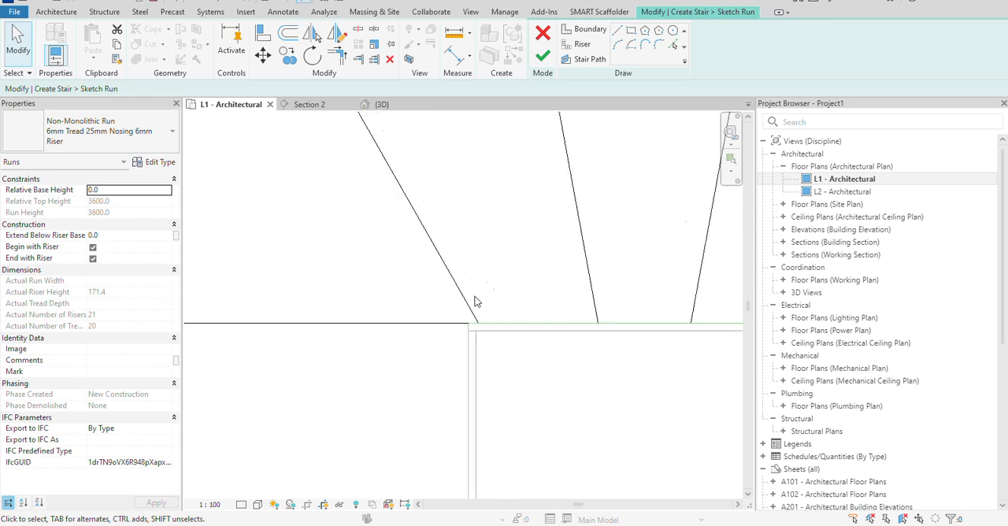
middle_click_drag(413, 341, 405, 371)
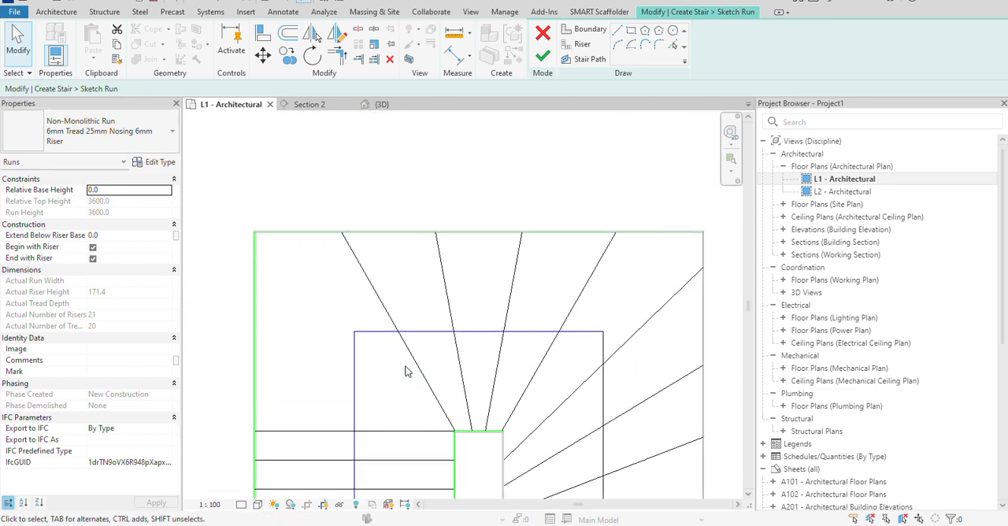
Delete the two slanted winder risers closest to the starting flight along the turn's outer edge.
left_click_drag(468, 304, 428, 276)
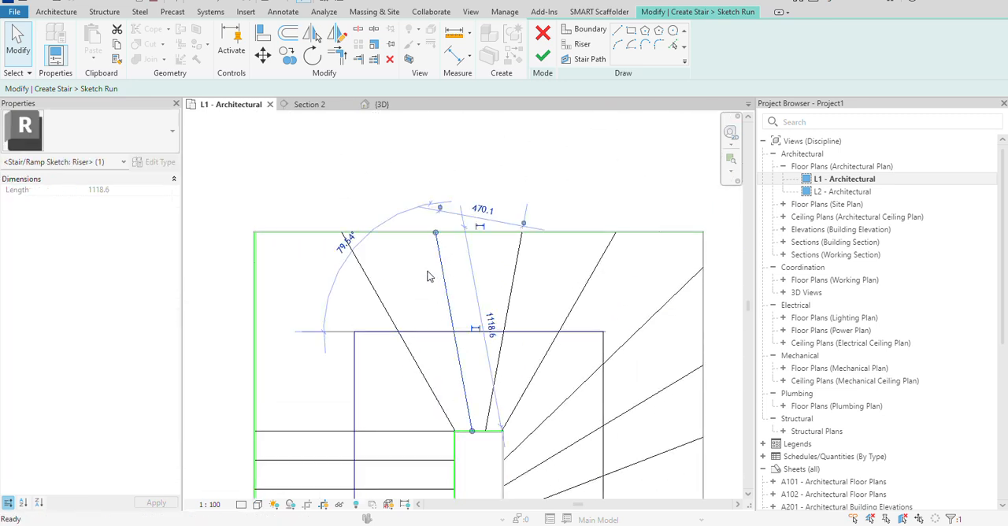
key("Delete")
left_click(380, 302)
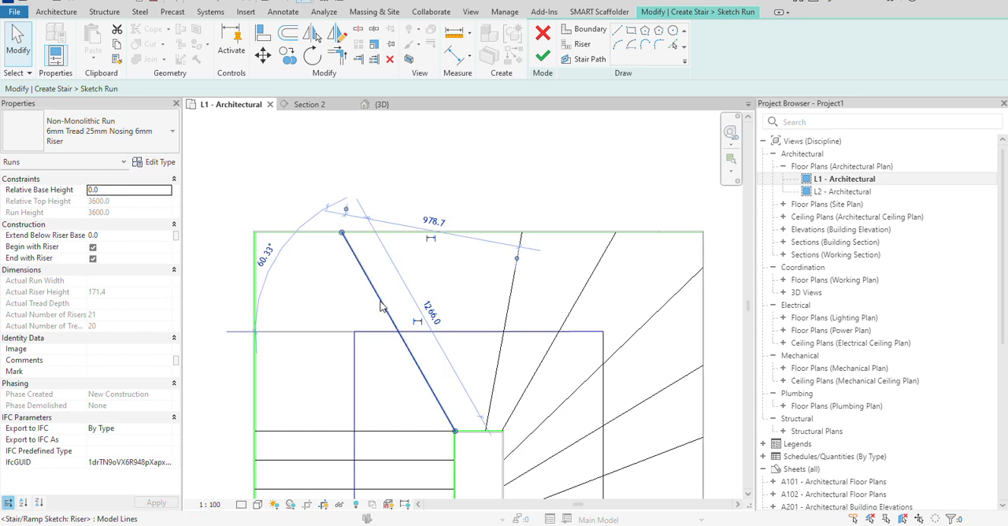
key("Delete")
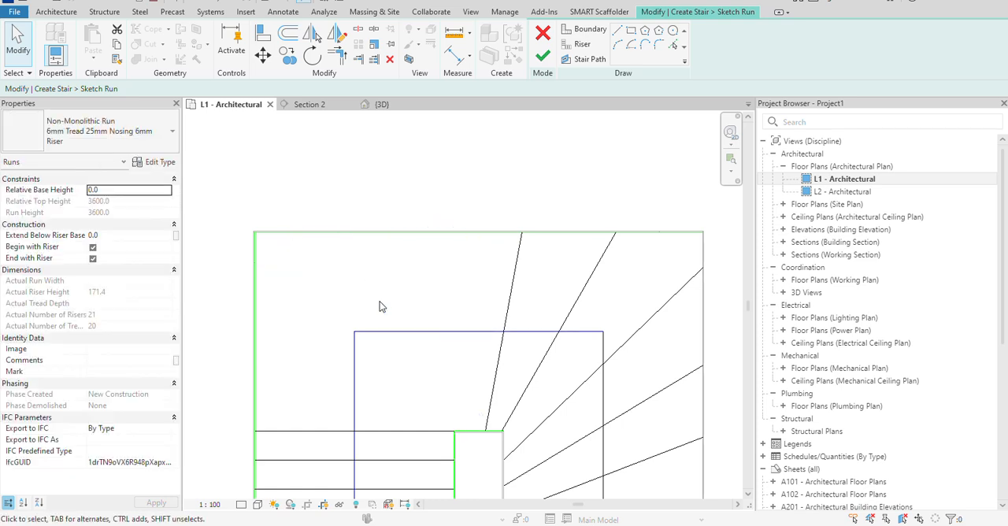
Draw a vertical riser from the stairwell corner beside the starting flight up to the stair path line.
left_click(591, 46)
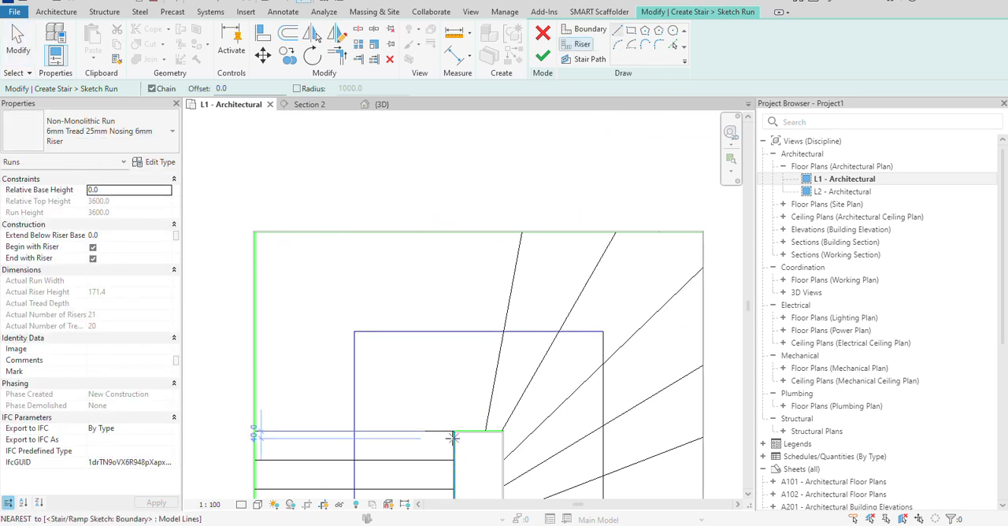
scroll(458, 427, "up", 2)
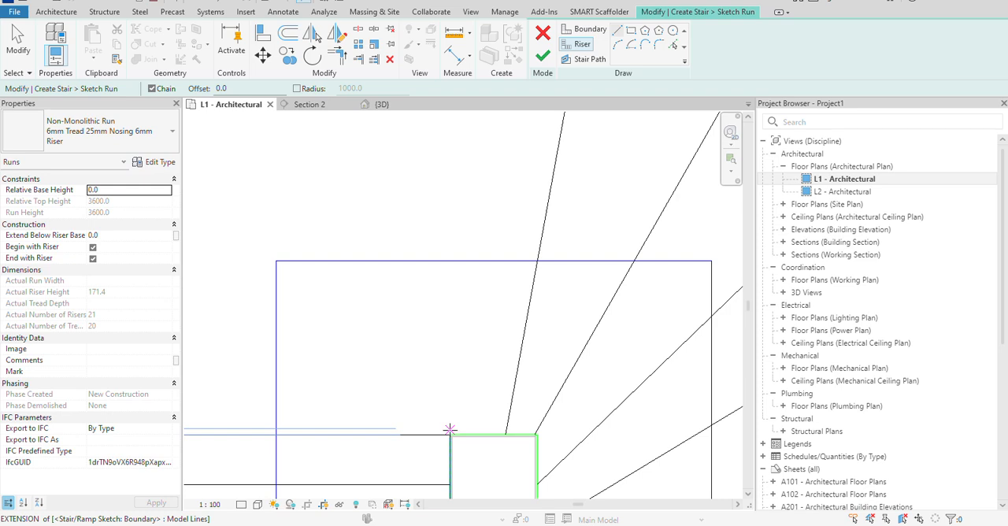
scroll(453, 431, "up", 3)
left_click(453, 431)
scroll(448, 311, "down", 2)
middle_click_drag(456, 272, 452, 365)
left_click(444, 288)
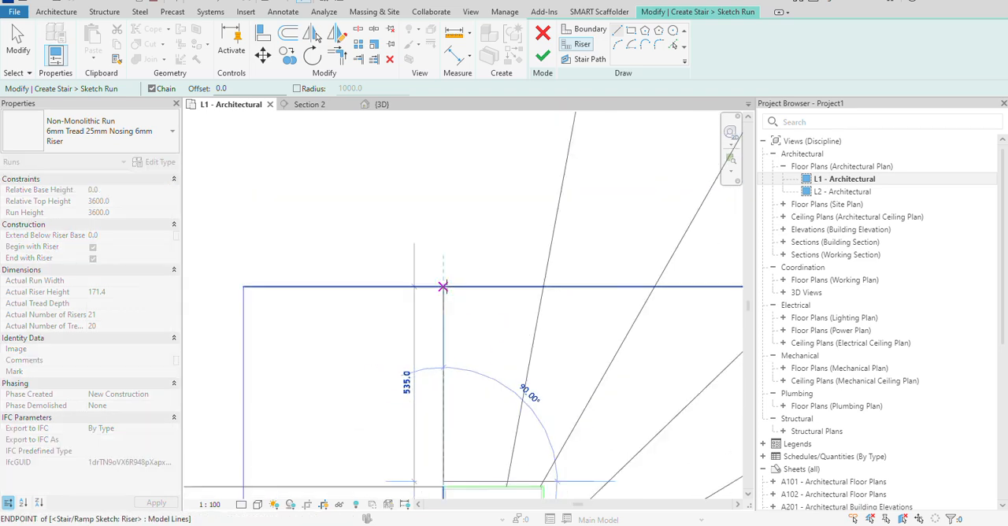
right_click(488, 320)
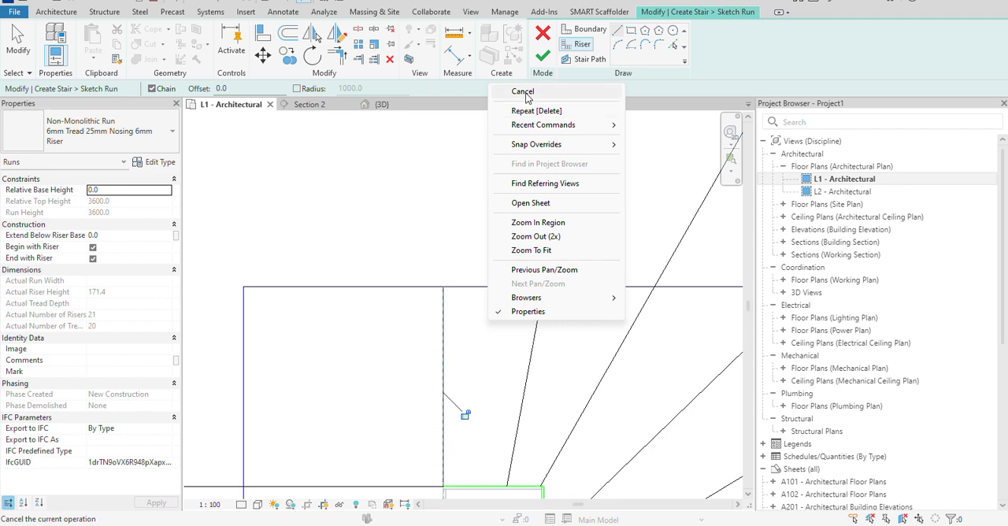
left_click(527, 96)
scroll(433, 423, "up", 2)
right_click(497, 383)
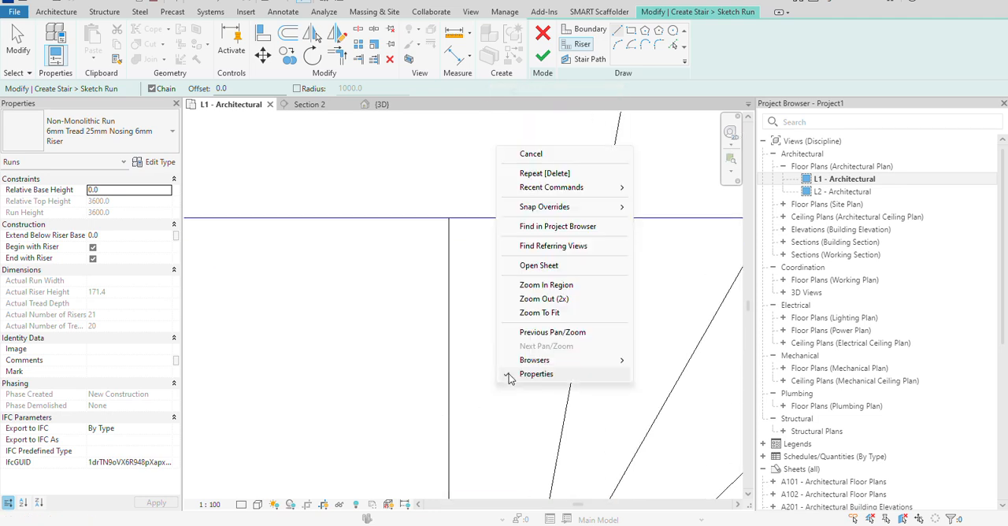
left_click(531, 154)
Nudge the topmost horizontal riser of the starting flight down by about 10 mm.
scroll(354, 433, "up", 3)
left_click(415, 334)
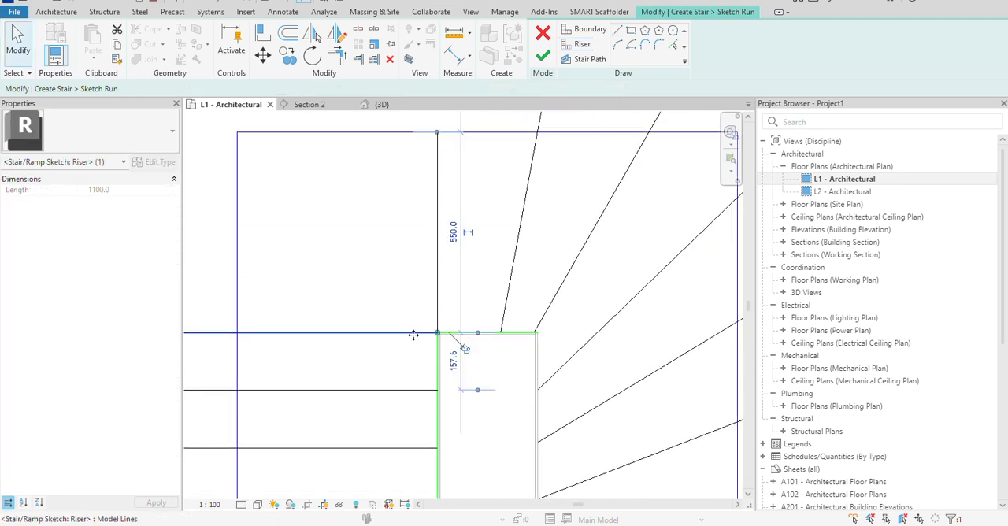
key("Down")
key("Escape")
scroll(477, 301, "up", 4)
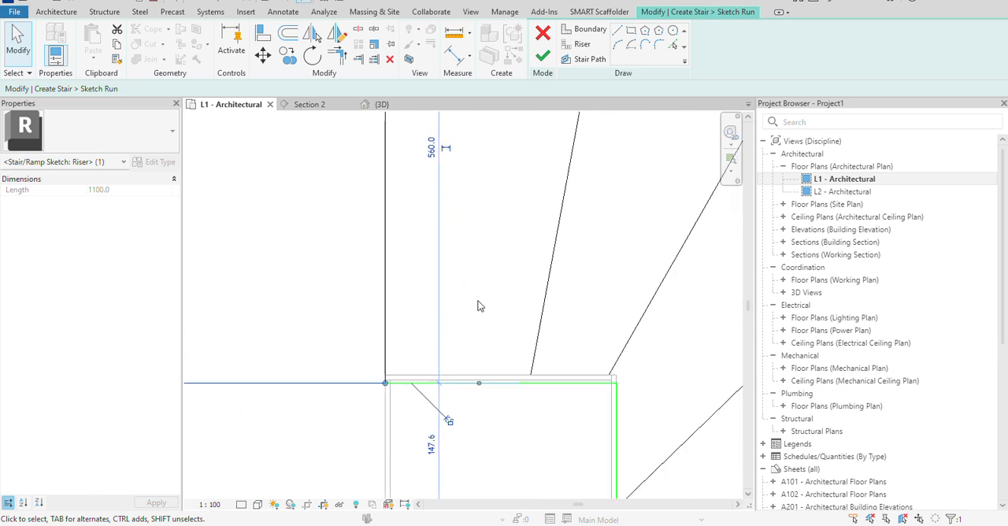
Nudge the vertical riser sideways at the stairwell corner and delete it.
left_click(356, 381)
key("Right")
key("Right")
key("Right")
key("Right")
key("Left")
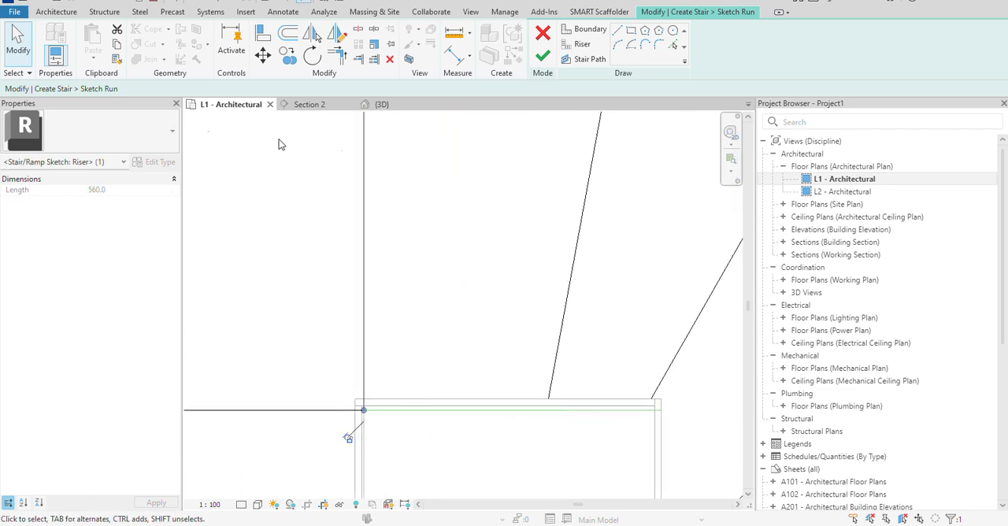
left_click(491, 275)
left_click(363, 349)
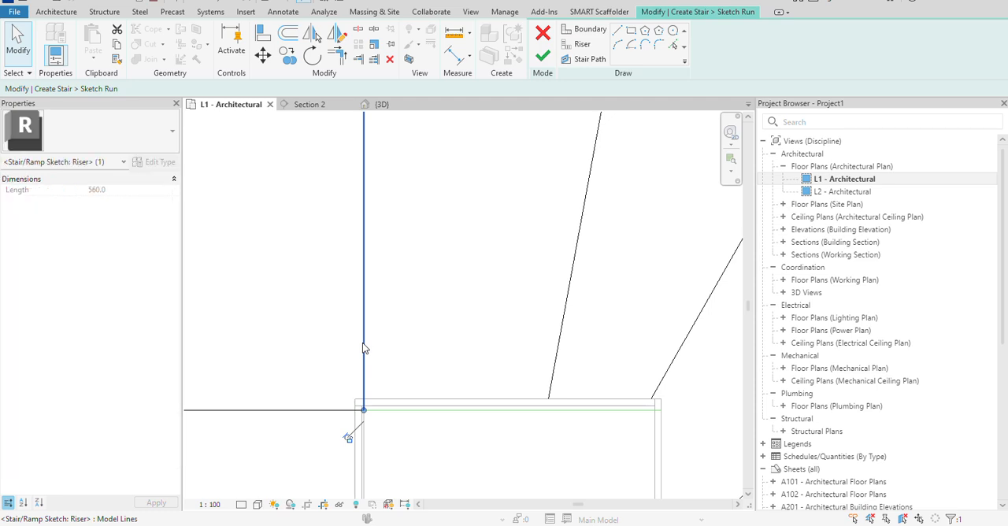
key("Delete")
Nudge the stairwell boundary line beside the starting flight outward so the well is 275 mm wide.
scroll(361, 420, "up", 2)
scroll(363, 425, "down", 2)
left_click(363, 441)
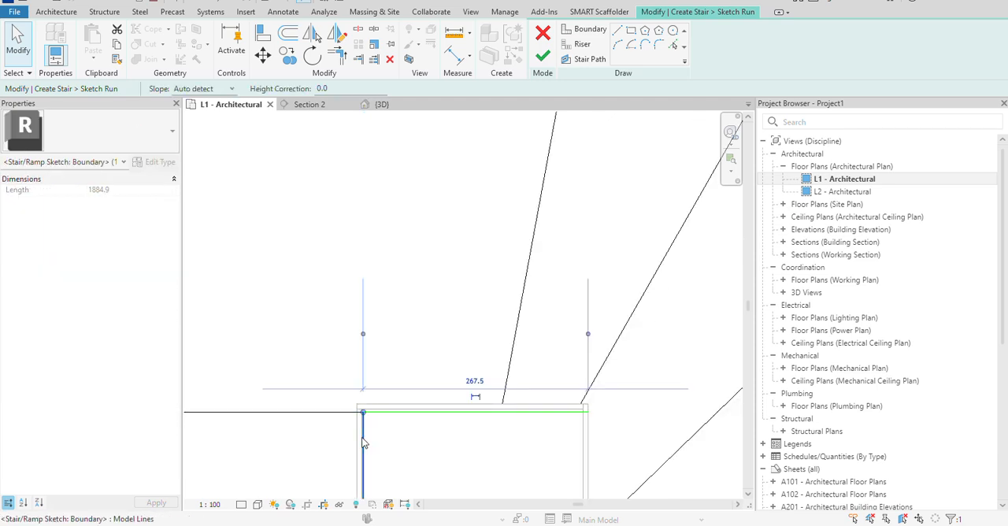
key("Left")
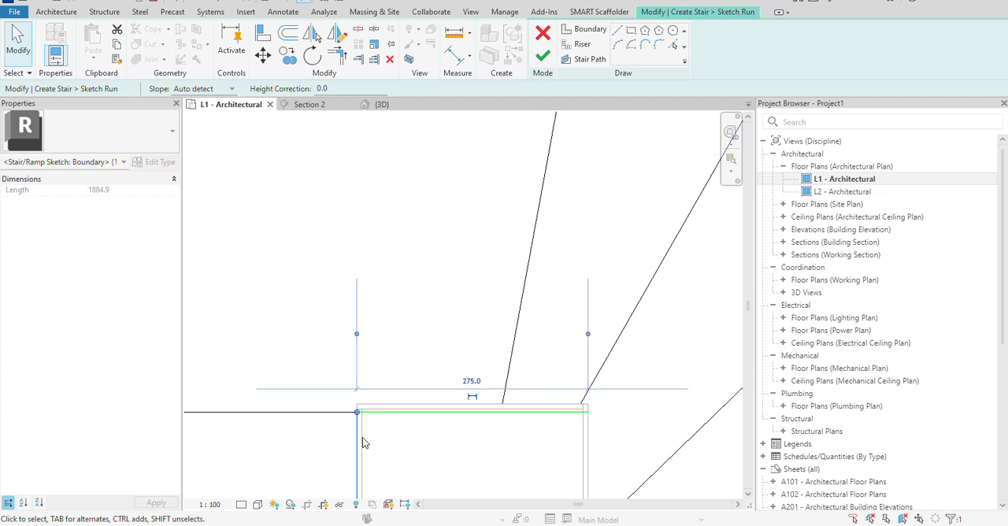
left_click(481, 345)
Draw a vertical riser from the stairwell's upper edge, just inside its corner, up to the stair path line.
left_click(582, 45)
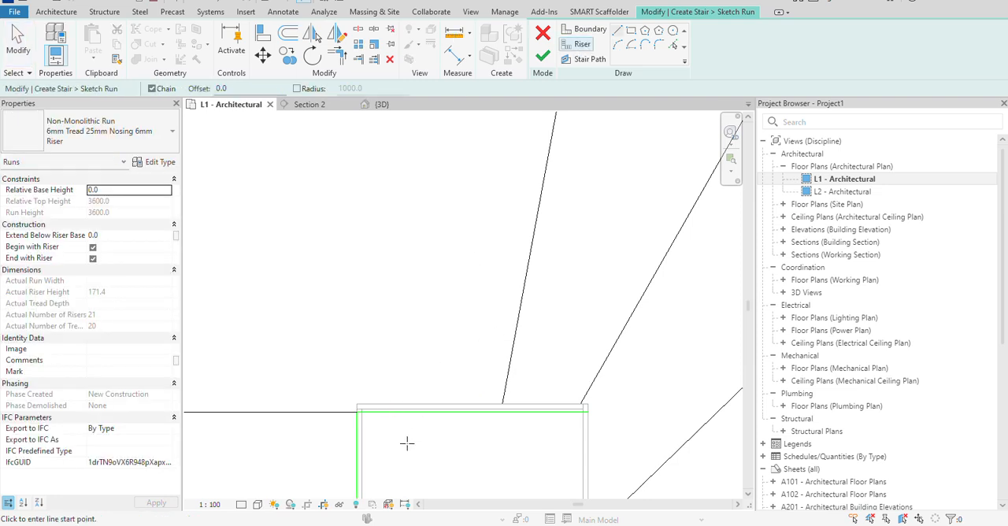
left_click(378, 414)
scroll(387, 286, "down", 3)
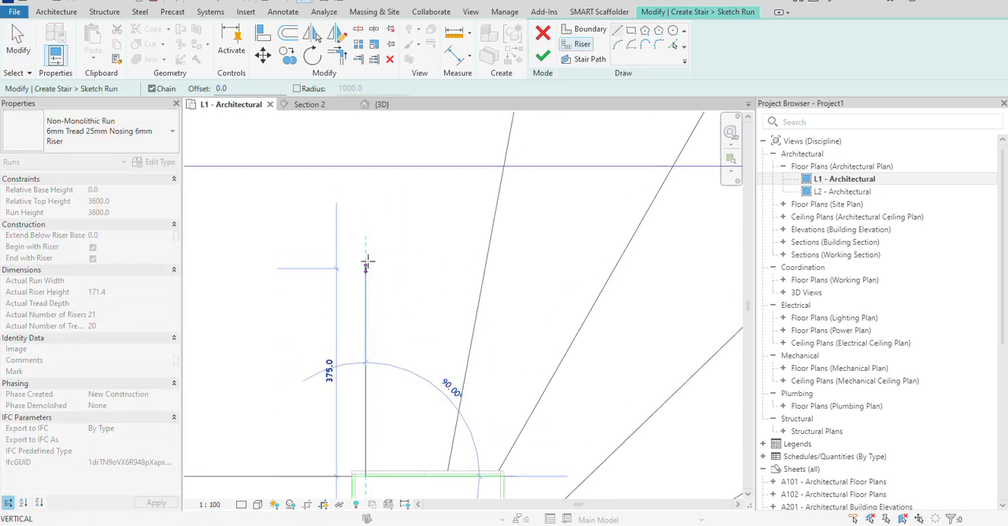
right_click(400, 236)
left_click(444, 239)
scroll(361, 382, "down", 2)
right_click(400, 353)
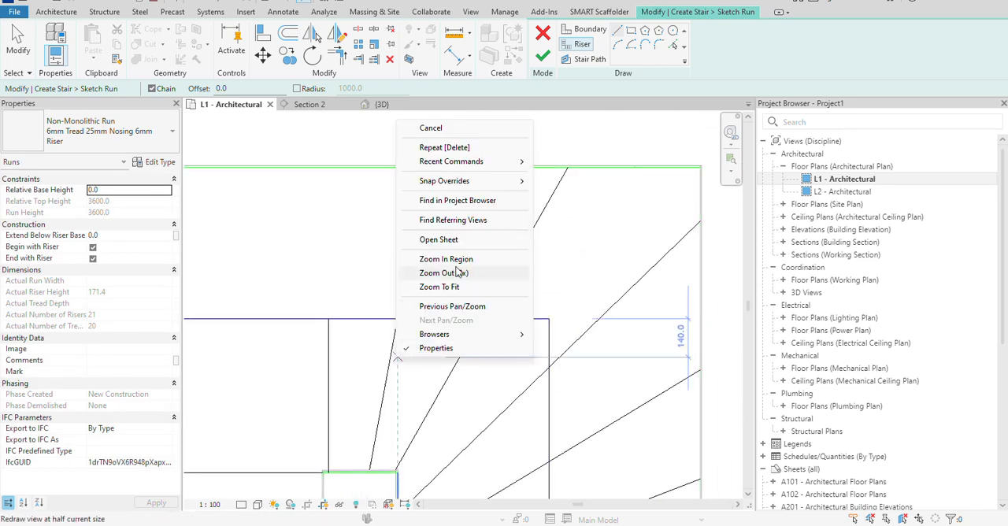
left_click(429, 128)
Extend the new vertical riser to the upper outer boundary of the run.
left_click(362, 63)
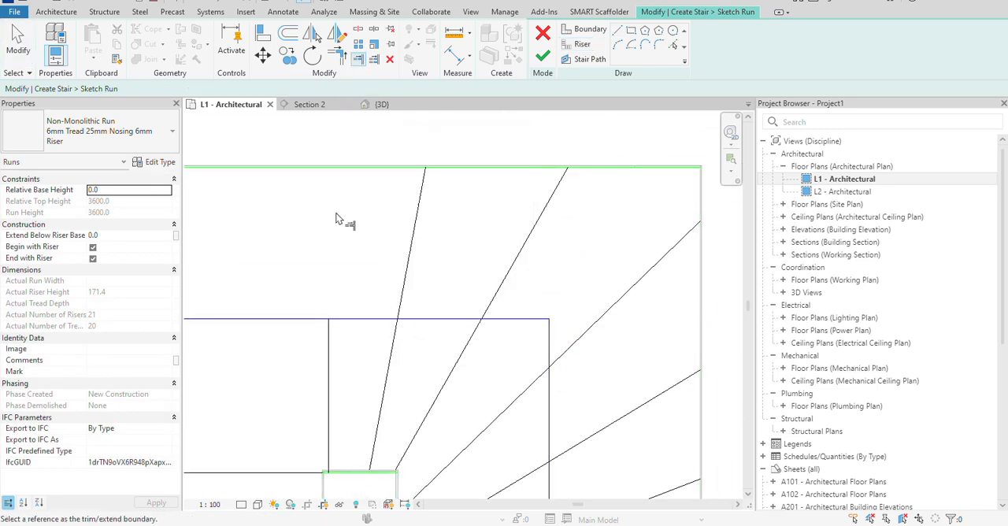
left_click(338, 168)
left_click(331, 329)
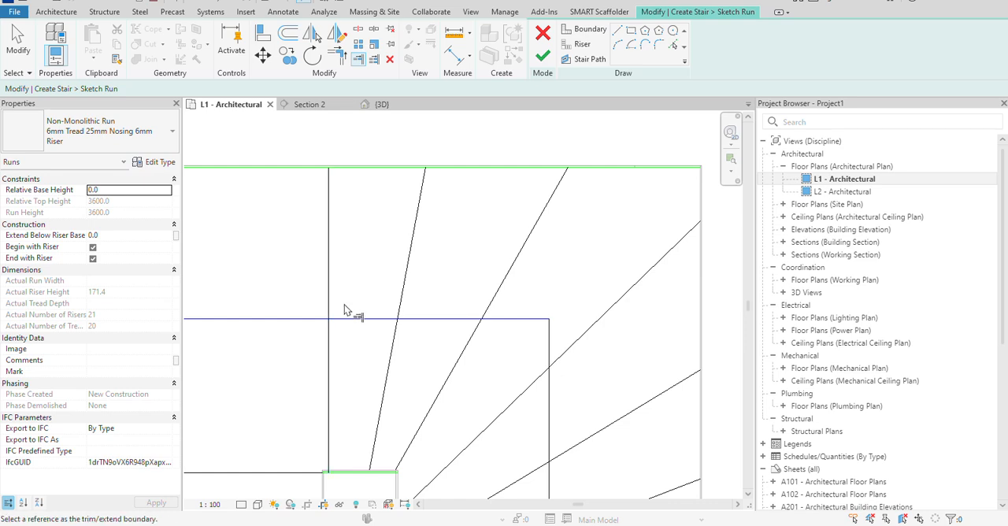
Turn the slanted riser at the stairwell's upper edge into a vertical riser beside the existing straight one.
scroll(347, 263, "down", 2)
right_click(401, 249)
left_click(403, 251)
left_click(389, 276)
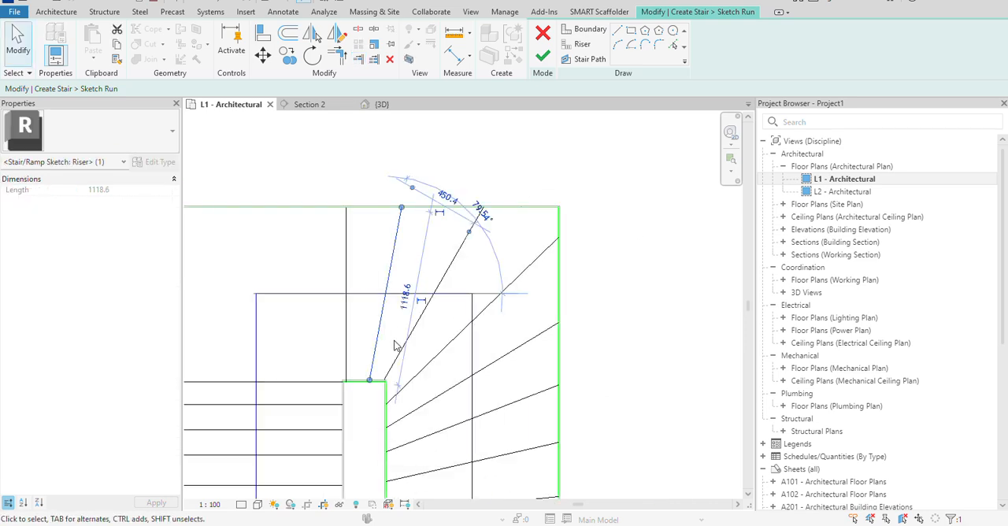
scroll(411, 411, "up", 2)
middle_click_drag(412, 411, 418, 441)
scroll(398, 309, "down", 1)
middle_click_drag(399, 309, 375, 378)
left_click_drag(379, 214, 341, 215)
Extend the straightened riser to the upper outer boundary of the run and leave the extend command.
left_click(397, 246)
scroll(419, 268, "down", 2)
middle_click_drag(417, 275, 405, 304)
scroll(358, 264, "up", 2)
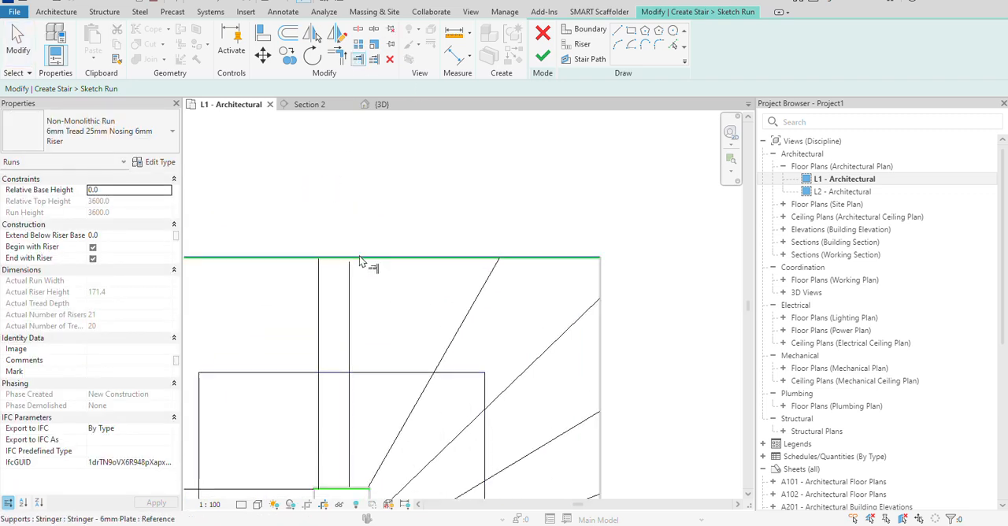
right_click(392, 280)
left_click(429, 289)
Finish the run sketch of the U-shaped winder stair.
scroll(430, 290, "down", 2)
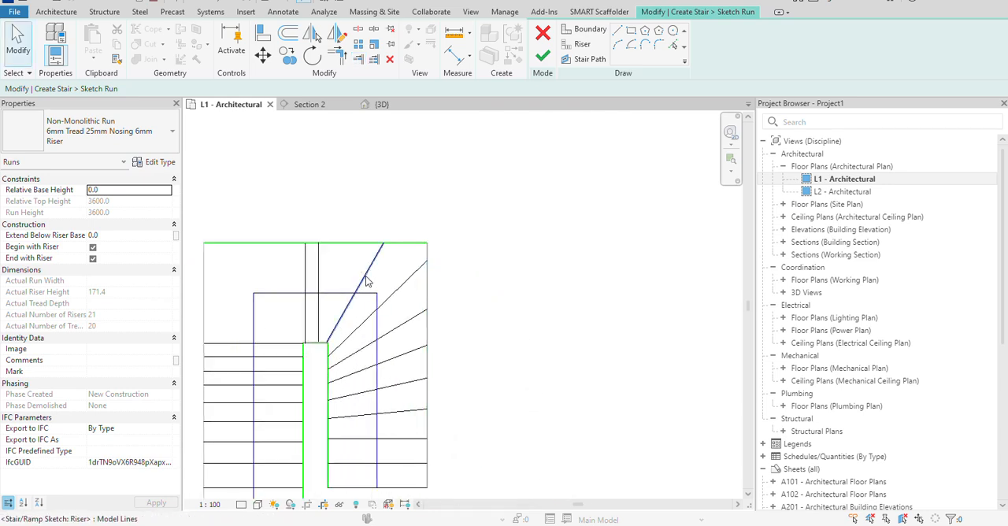
scroll(310, 357, "down", 1)
middle_click_drag(310, 357, 426, 336)
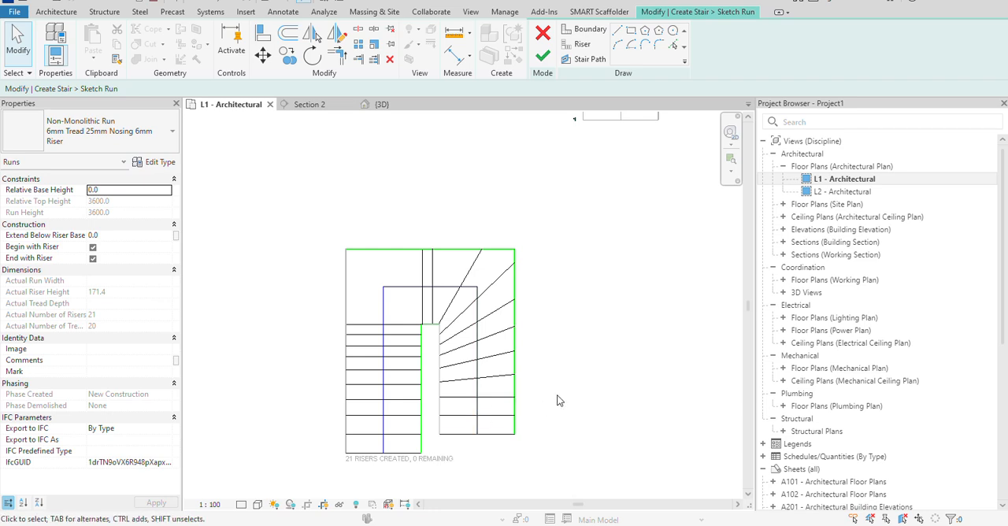
scroll(540, 403, "down", 1)
middle_click_drag(539, 402, 517, 404)
left_click(543, 56)
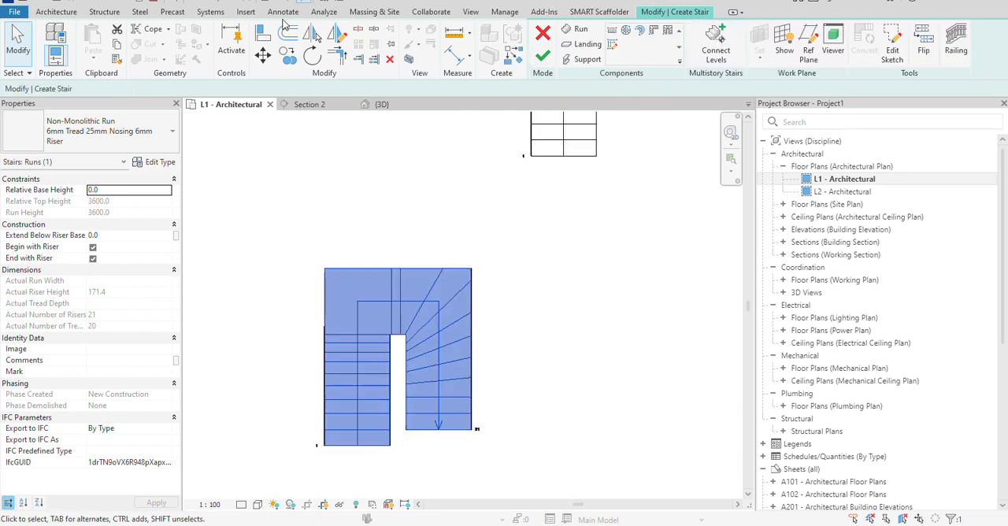
Open the 3D view and examine the treads and stringers of the reshaped run from several sides.
left_click(377, 104)
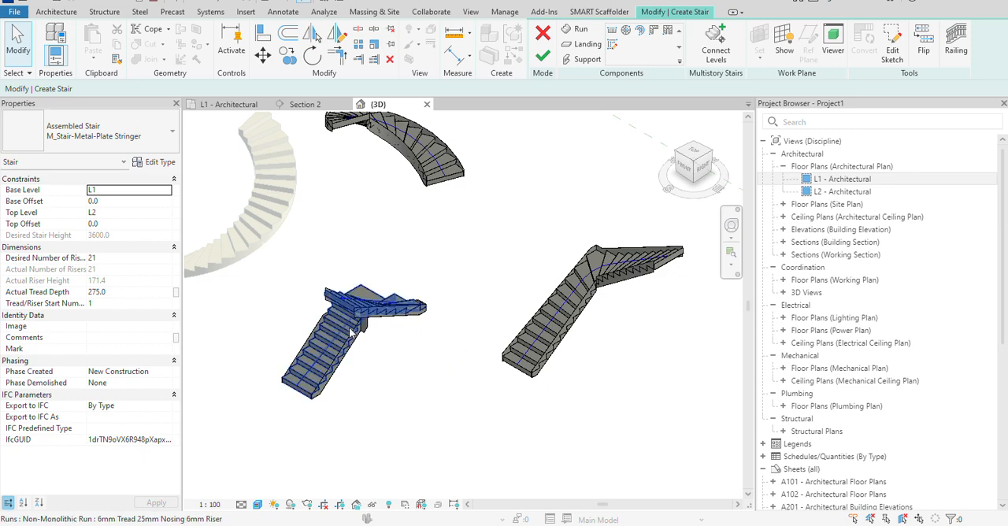
scroll(331, 342, "up", 1)
middle_click_drag(374, 363, 425, 338)
left_click(346, 371)
left_click(316, 401)
middle_click_drag(316, 401, 567, 347, "shift")
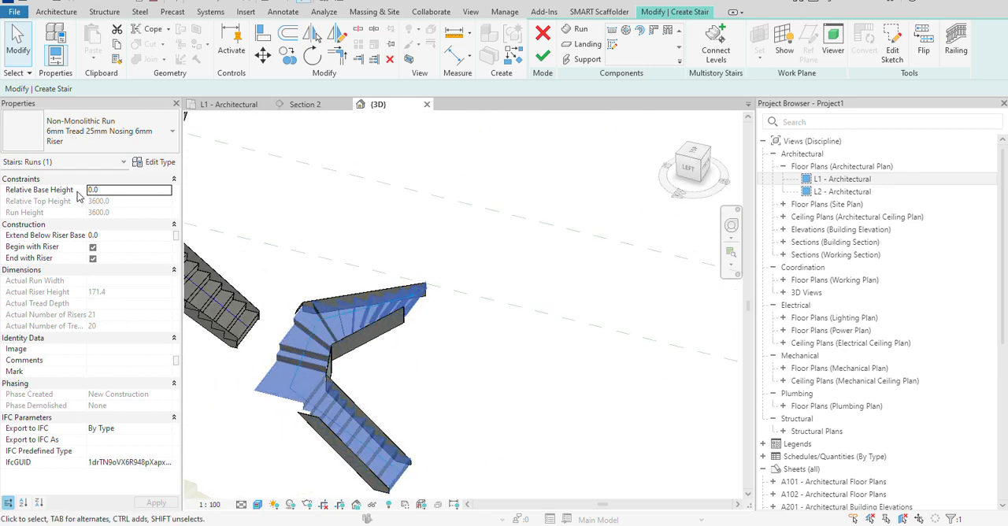
left_click(251, 193)
left_click(124, 131)
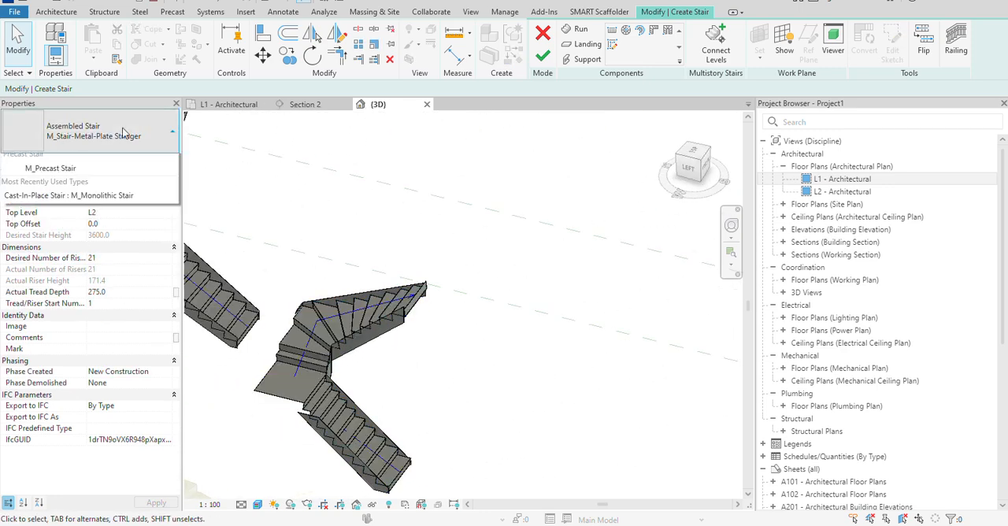
left_click(302, 347)
left_click(302, 353)
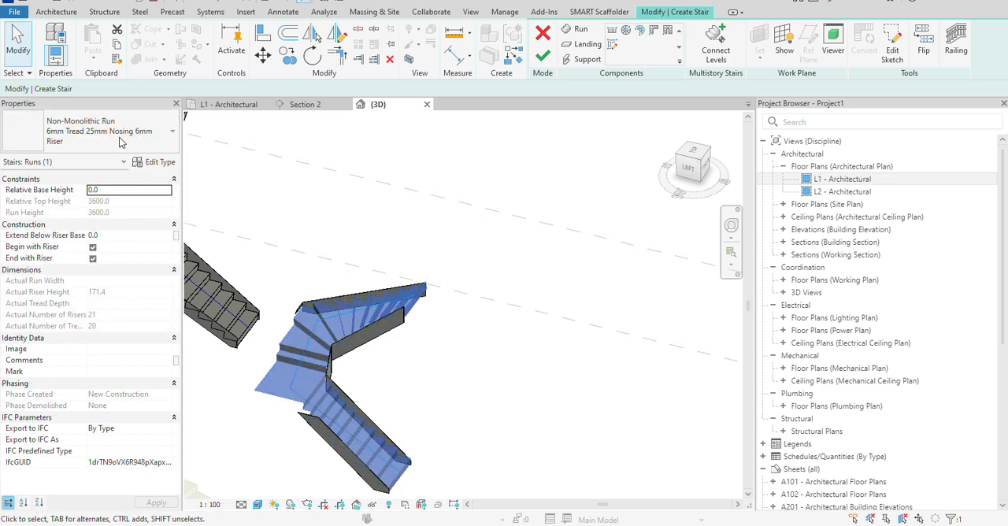
key("Escape")
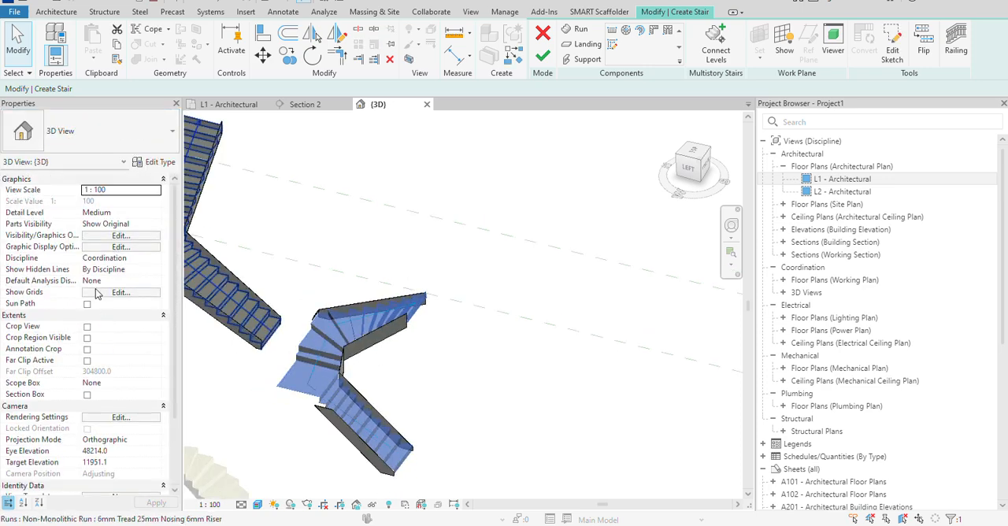
Finish editing the stair to return to the full 3D model.
scroll(205, 285, "up", 1)
left_click(440, 406)
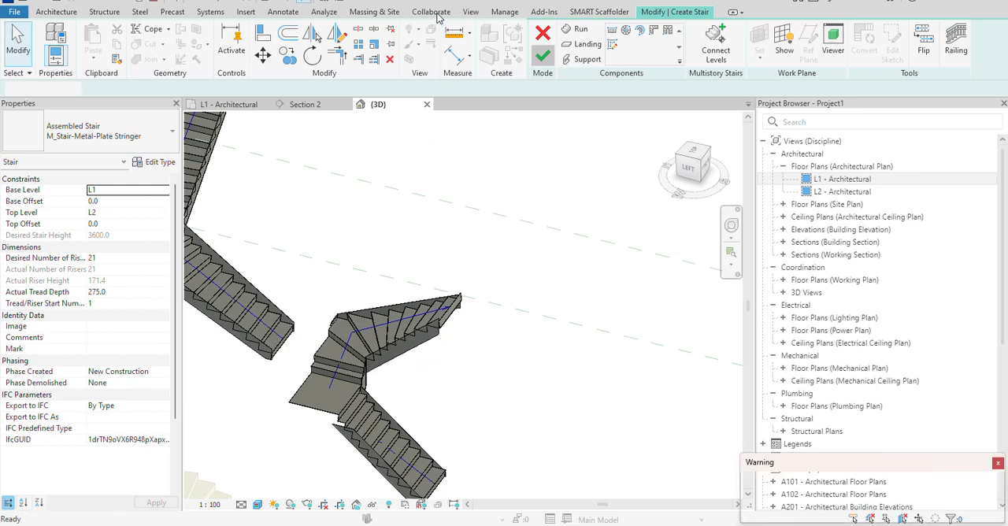
scroll(397, 358, "down", 2)
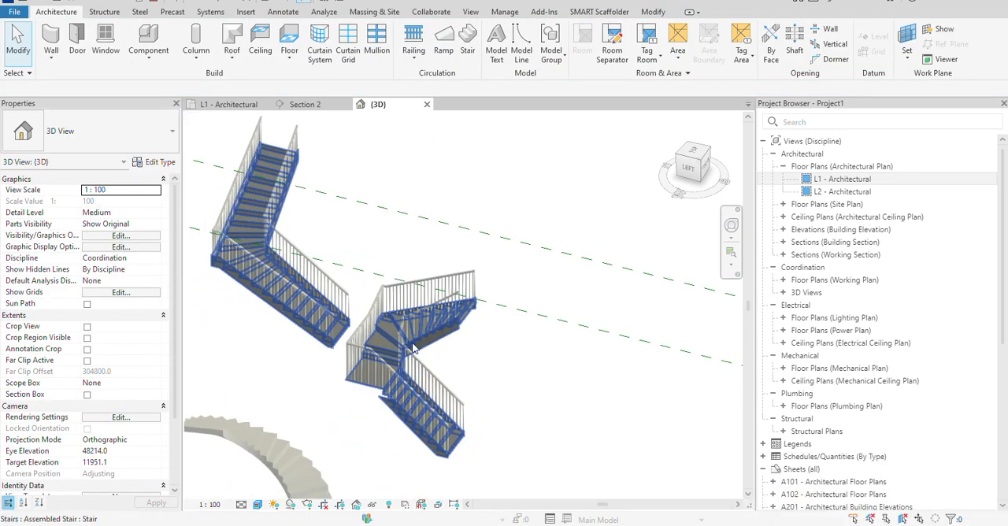
Delete the outer and inner railings of the reshaped U-shaped winder stair.
left_click(372, 340)
key("Escape")
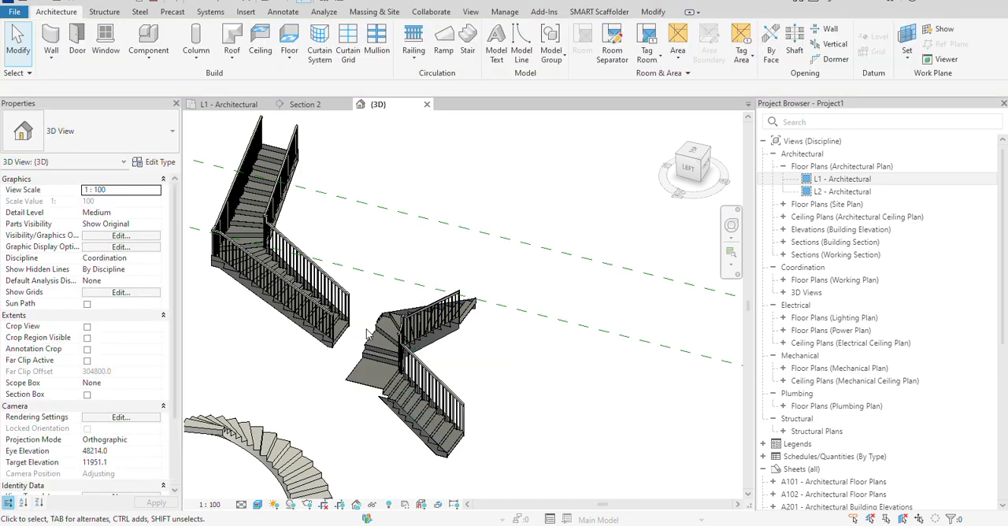
left_click(446, 319)
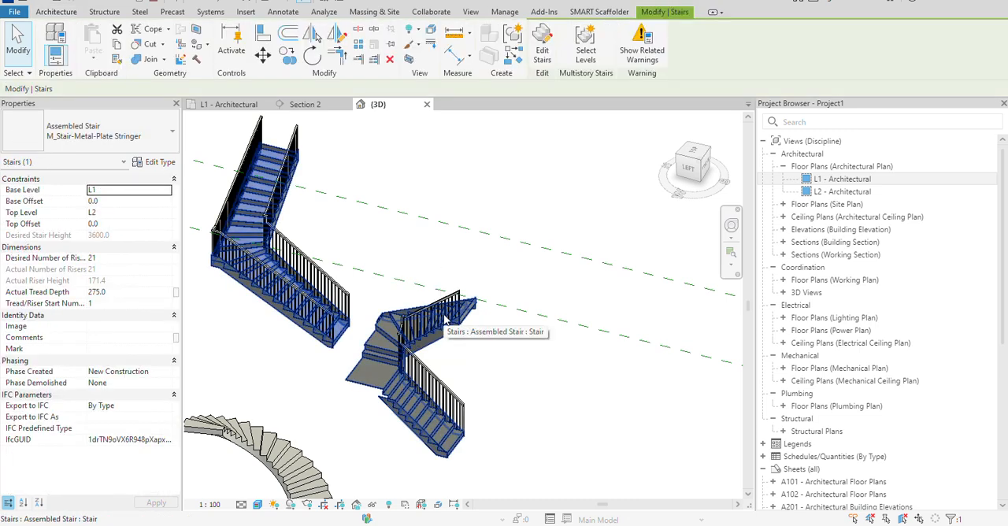
key("Escape")
scroll(449, 311, "up", 3)
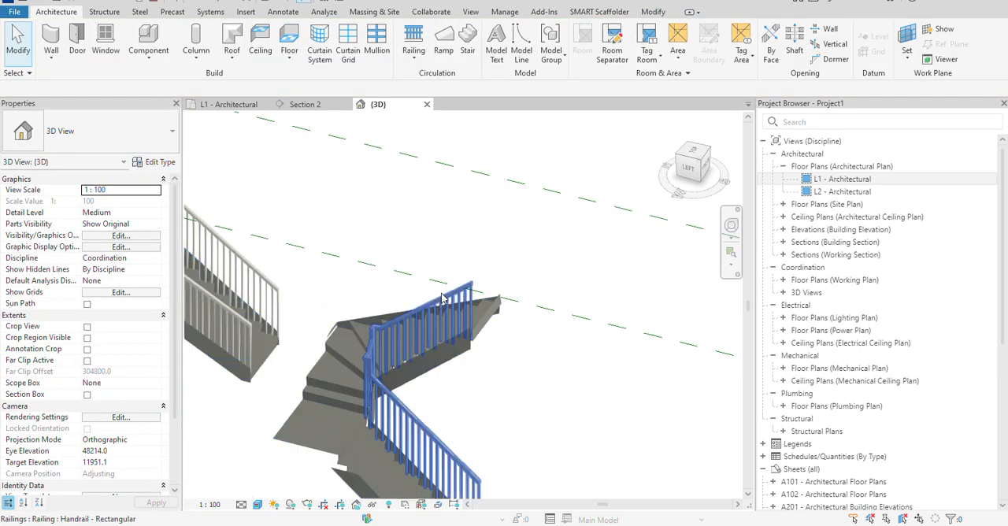
left_click(450, 297)
key("Delete")
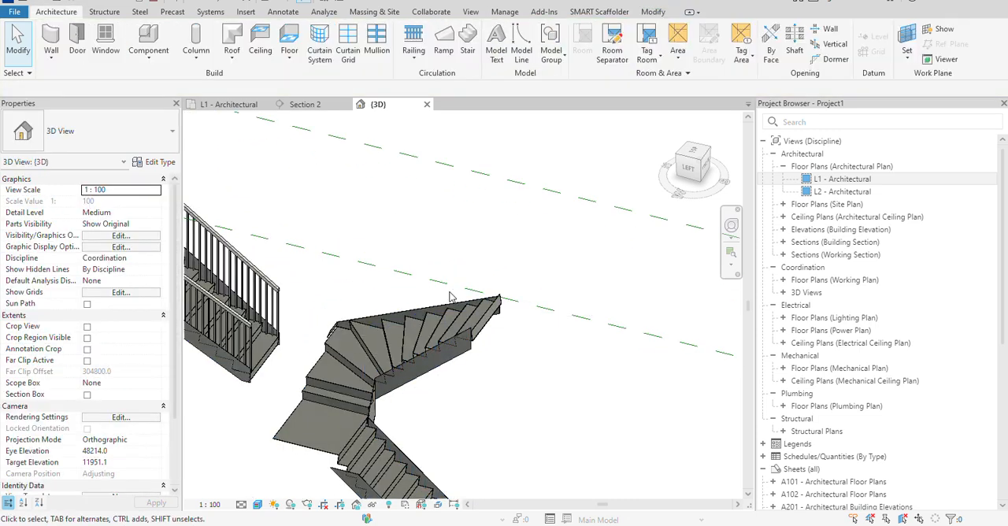
Change the reshaped stair's type to Cast-In-Place Stair M_Monolithic Stair.
left_click(430, 370)
left_click(93, 131)
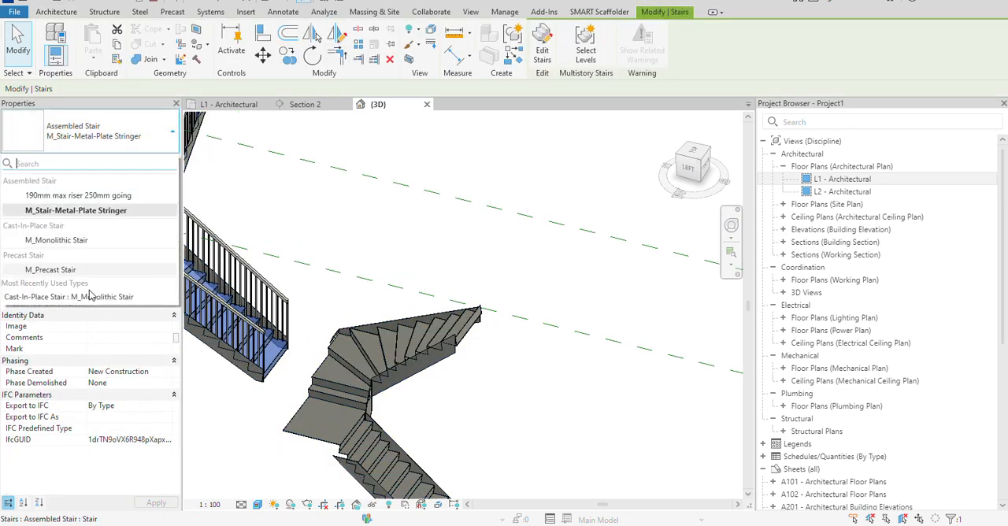
left_click(57, 241)
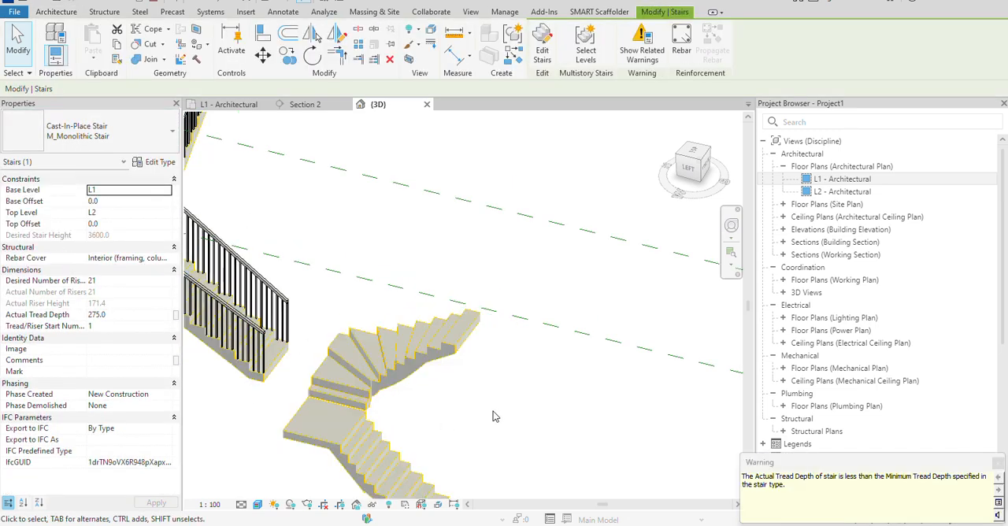
left_click(491, 412)
left_click(378, 429)
Examine the monolithic stair's straight risers, winders and underside up close in the 3D view.
middle_click_drag(593, 390, 600, 332)
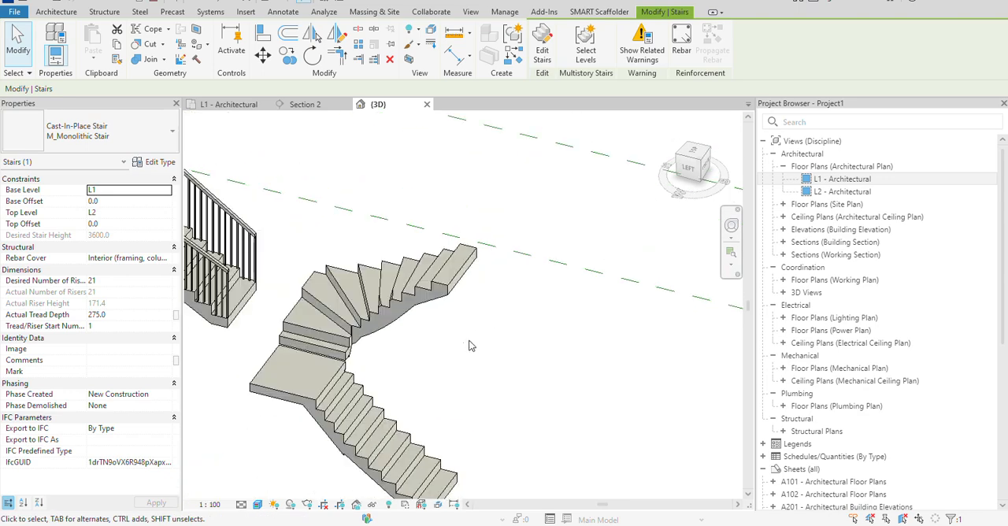
middle_click_drag(544, 363, 687, 303, "shift")
scroll(512, 370, "up", 2)
scroll(506, 371, "up", 2)
middle_click_drag(506, 371, 487, 324)
scroll(487, 324, "down", 4)
middle_click_drag(480, 386, 632, 465, "shift")
scroll(576, 431, "down", 2)
middle_click_drag(575, 431, 402, 388)
middle_click_drag(582, 322, 428, 380)
left_click(522, 352)
scroll(523, 357, "down", 2)
scroll(435, 359, "down", 1)
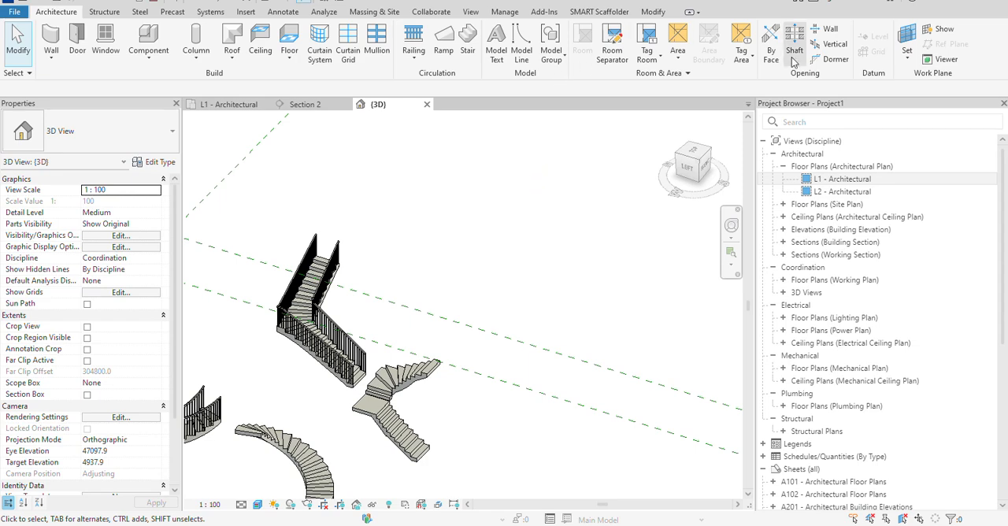
Open the L1 - Architectural floor plan at the empty area beside the existing stairs.
double_click(841, 179)
scroll(481, 396, "down", 4)
middle_click_drag(658, 357, 304, 378)
scroll(304, 379, "down", 4)
middle_click_drag(389, 357, 317, 375)
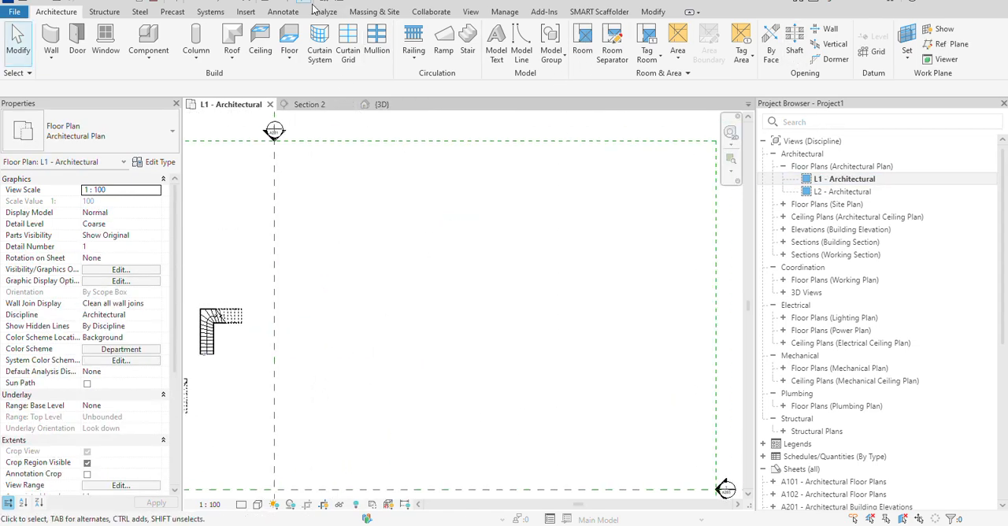
left_click(475, 49)
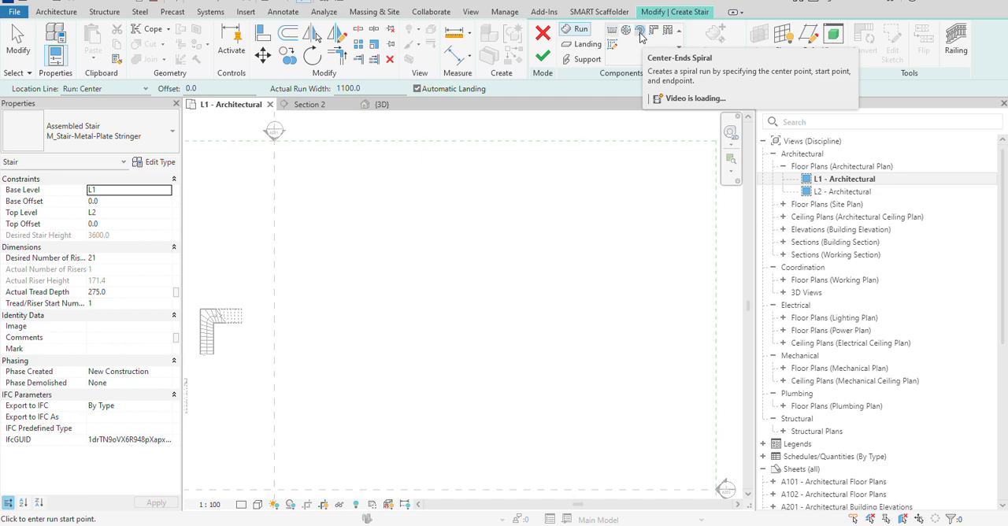
scroll(552, 260, "down", 3)
right_click(428, 252)
left_click(457, 254)
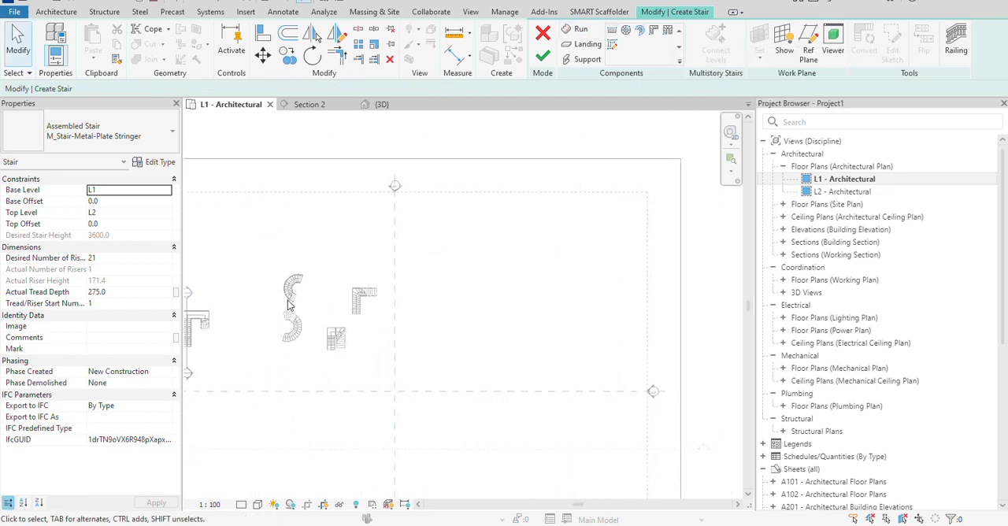
middle_click_drag(287, 300, 416, 301)
scroll(329, 314, "up", 2)
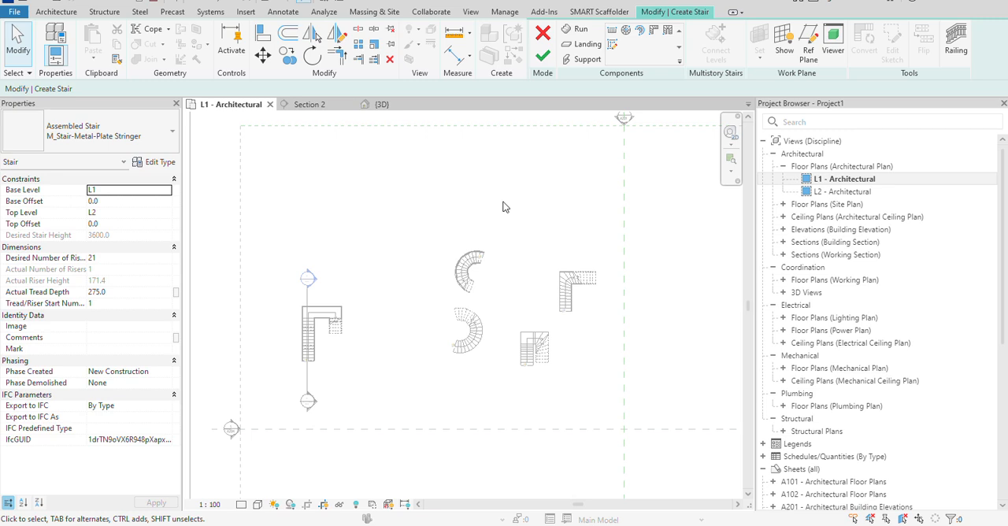
left_click(550, 63)
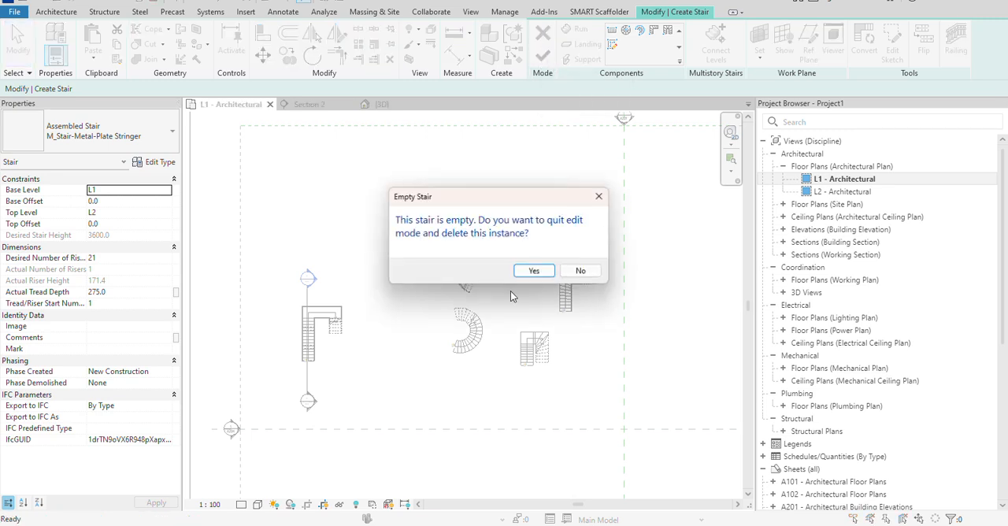